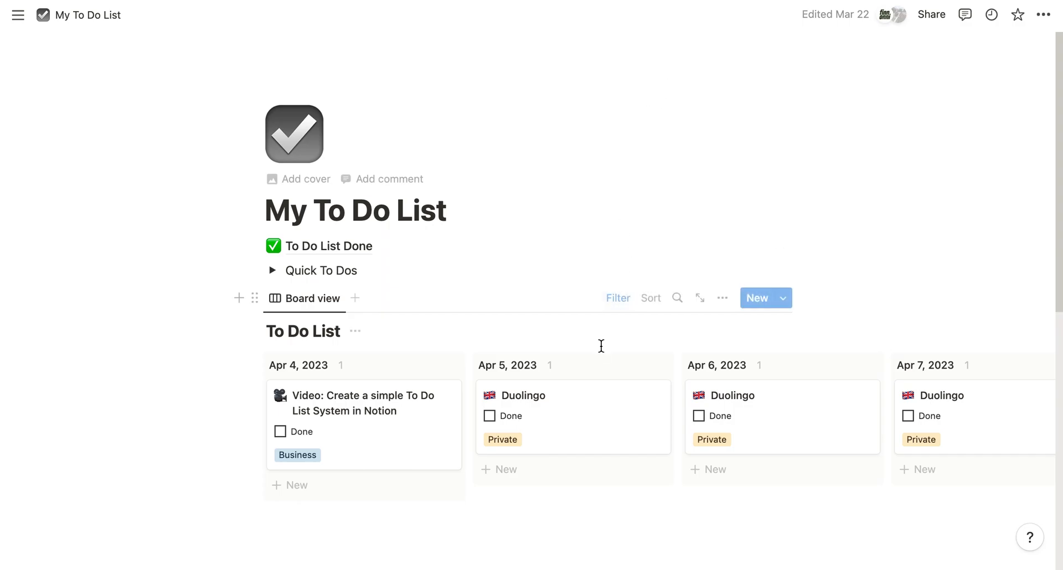
# Add a card named "cleaning my car" to the Apr 4, 2023 group of the To Do List board.
pyautogui.scroll(-1, 600, 349)
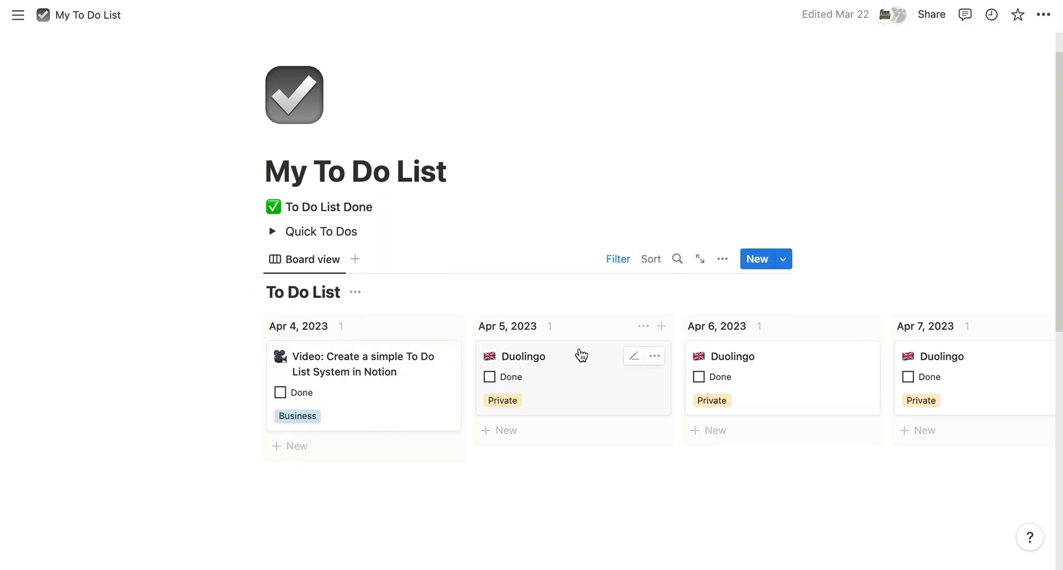
pyautogui.click(292, 451)
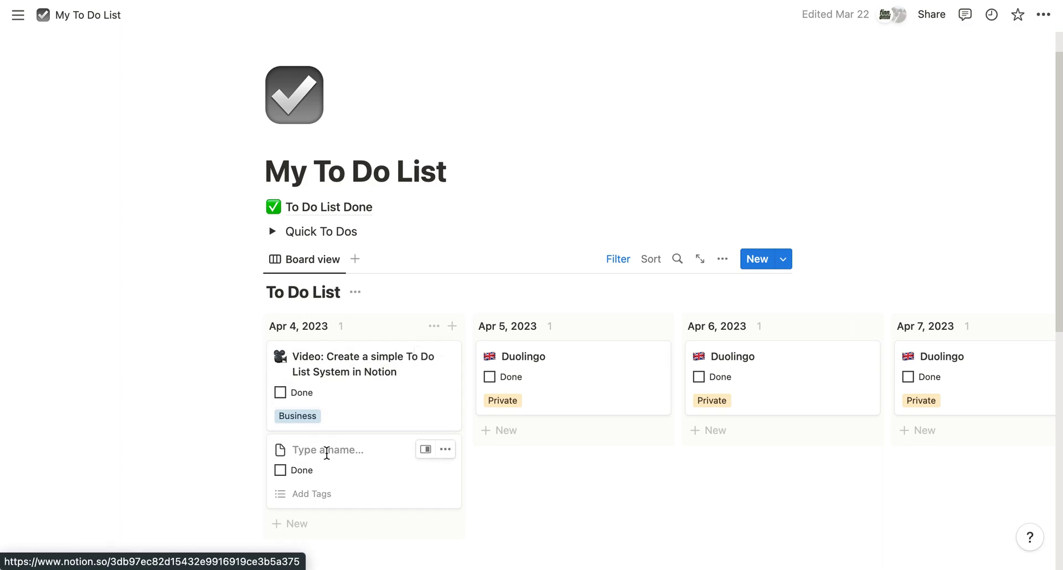
pyautogui.write('cleaning ')
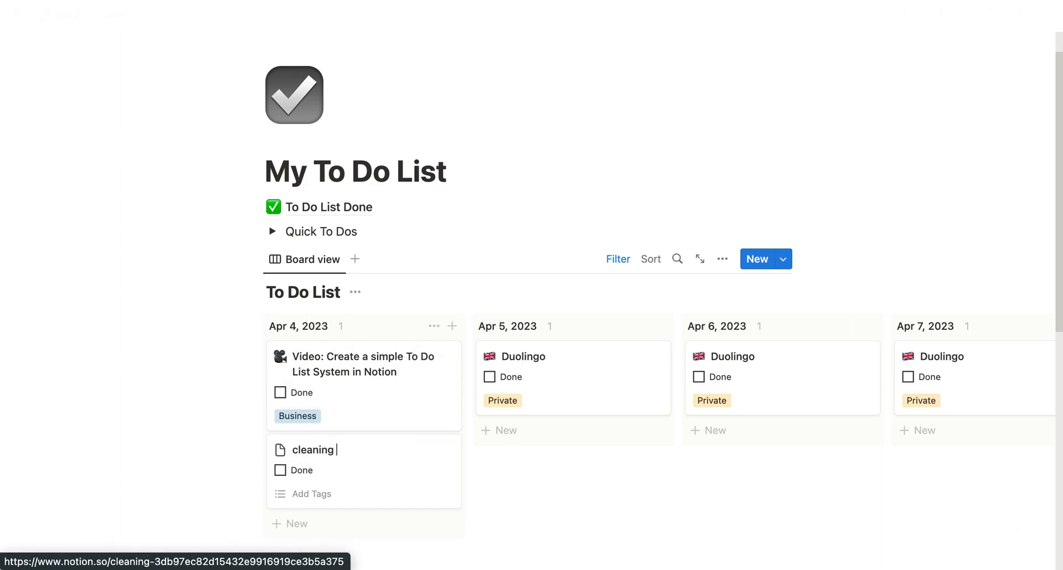
pyautogui.write('my car')
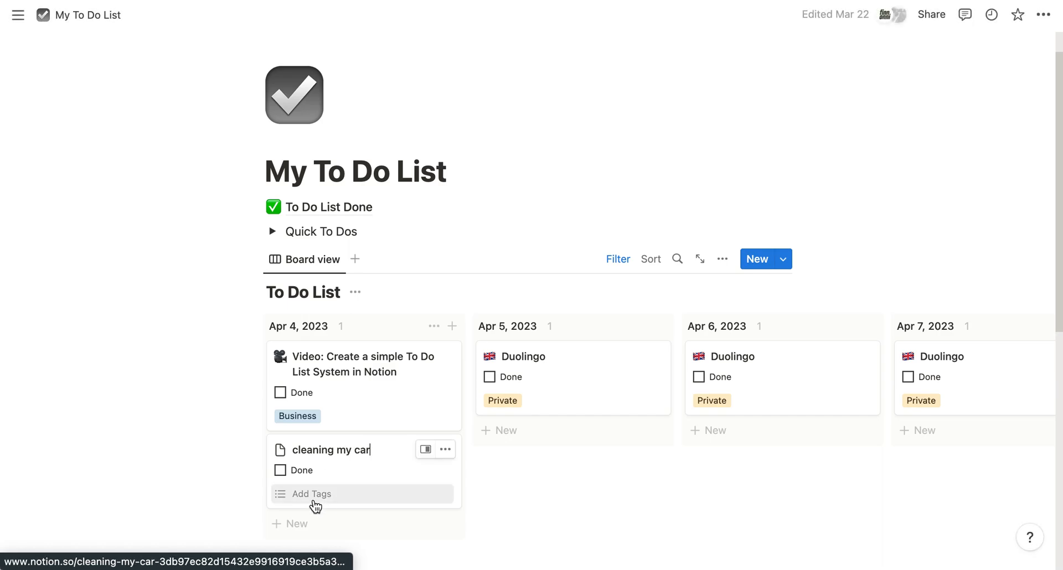
# Tag the "cleaning my car" card as Private and move it to the Apr 5, 2023 group.
pyautogui.click(312, 498)
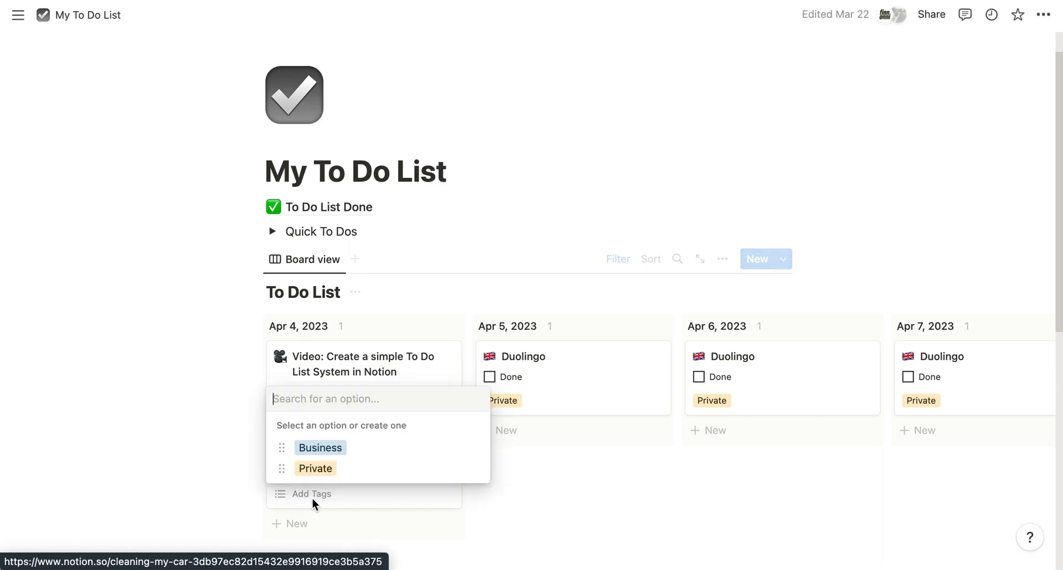
pyautogui.click(316, 469)
pyautogui.click(613, 231)
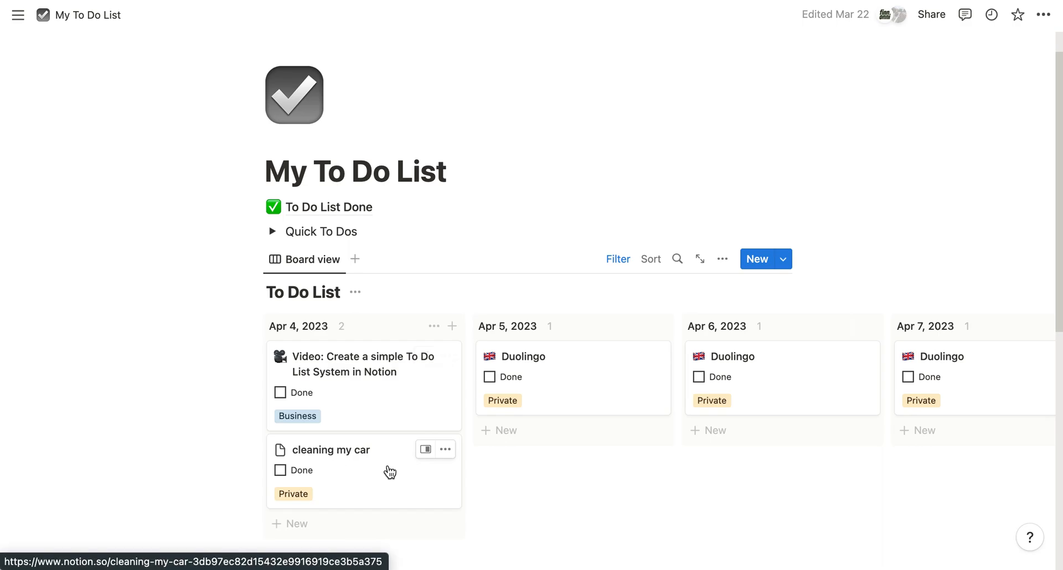
pyautogui.moveTo(339, 454); pyautogui.dragTo(530, 446)
pyautogui.moveTo(340, 498); pyautogui.dragTo(539, 477)
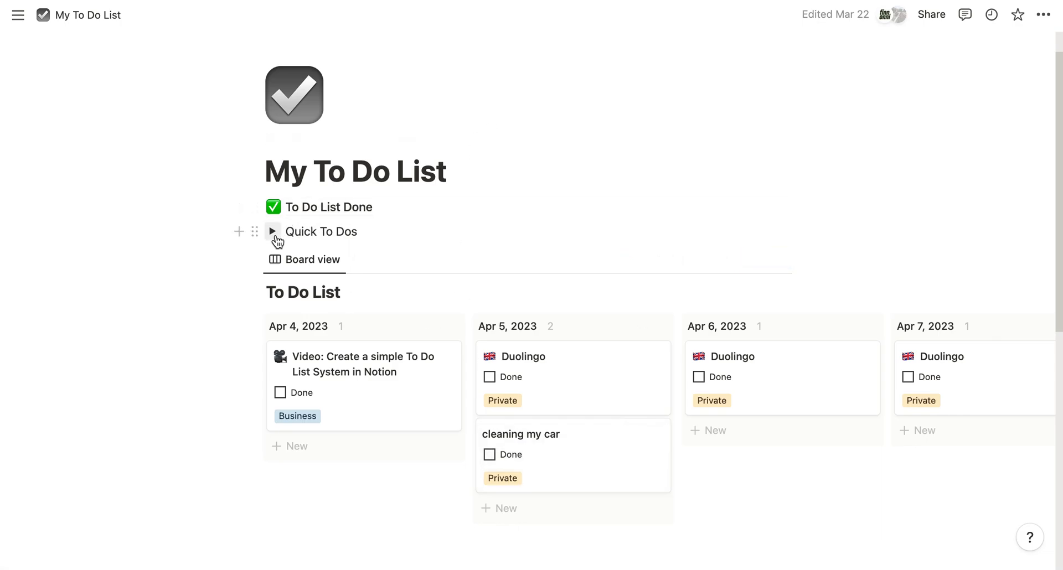
# Expand Quick To Dos and set the date of the "1&1 kündigen" task to 05/04/2023.
pyautogui.click(275, 237)
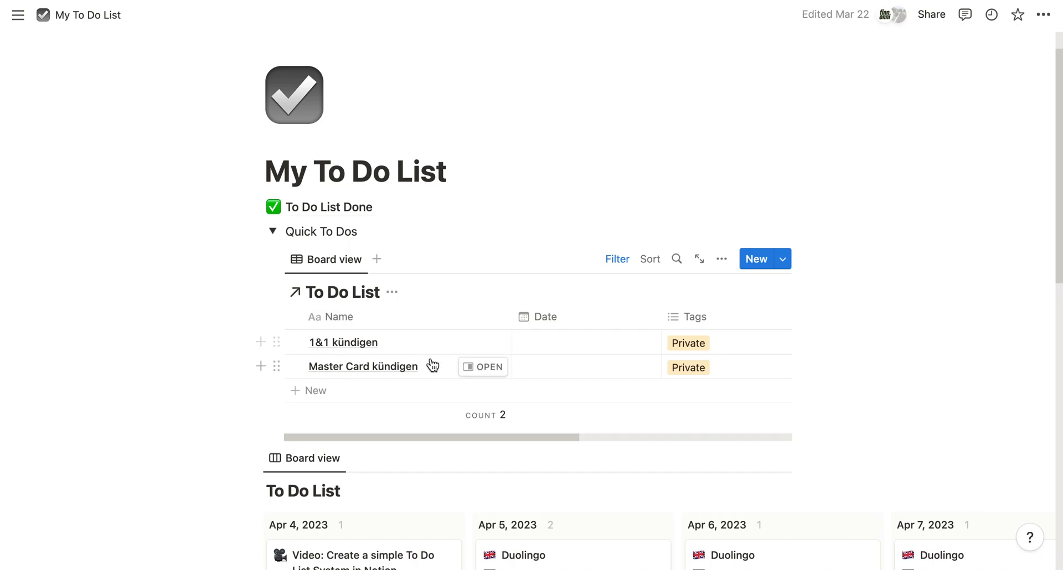
pyautogui.scroll(-1, 367, 372)
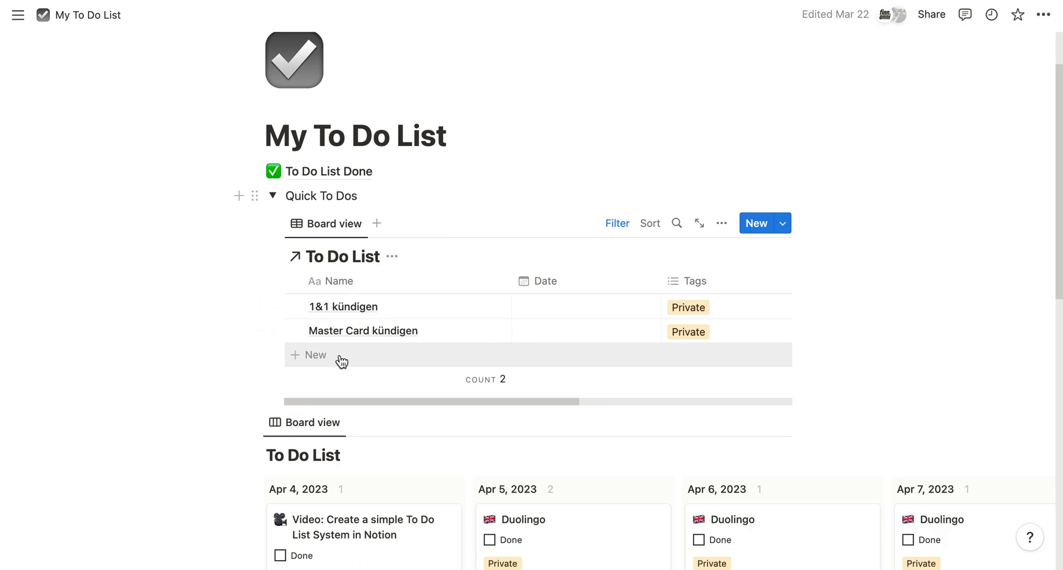
pyautogui.click(543, 313)
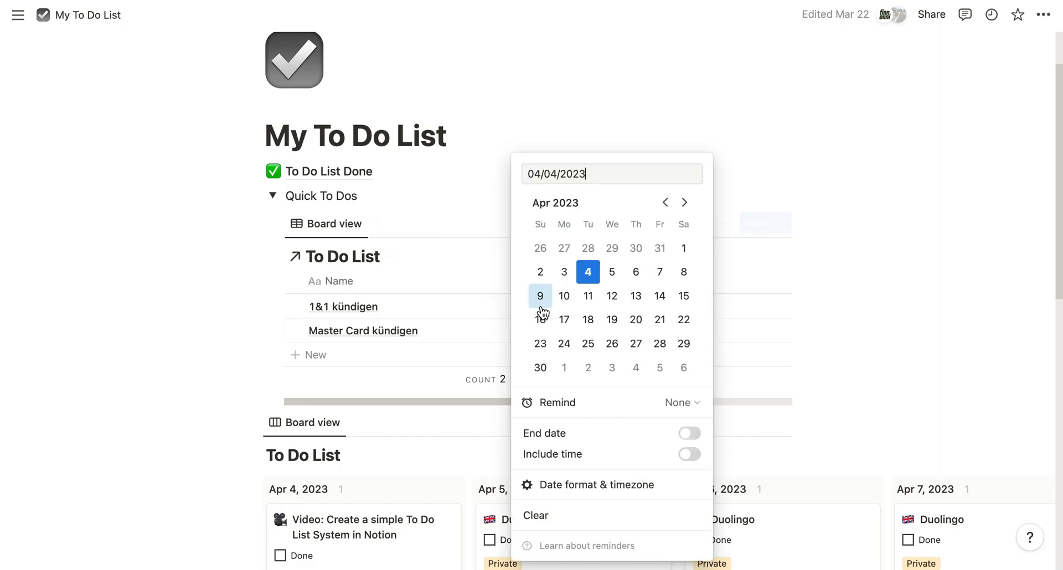
pyautogui.click(610, 275)
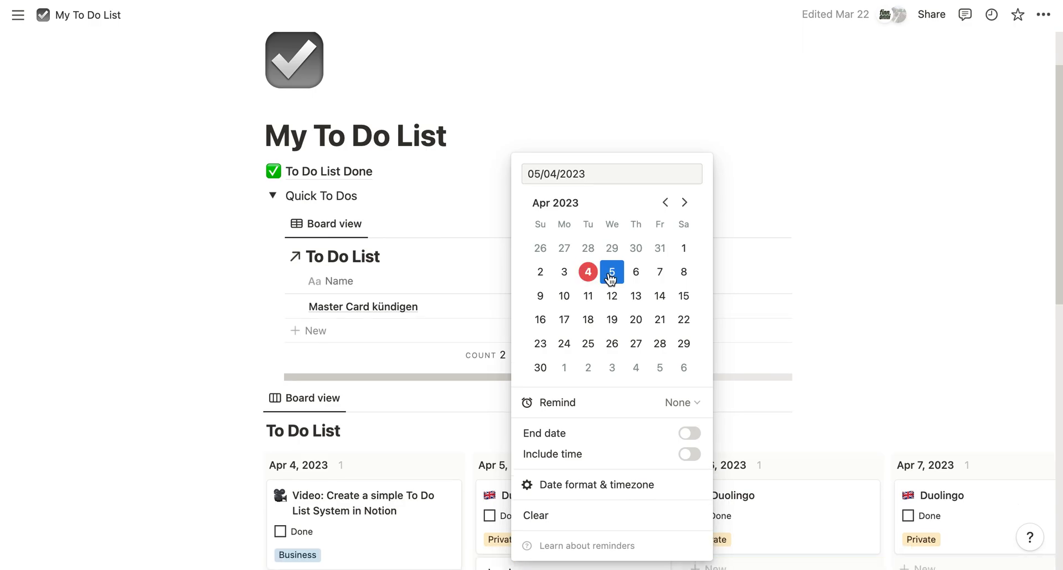
pyautogui.click(878, 113)
pyautogui.scroll(-2, 415, 285)
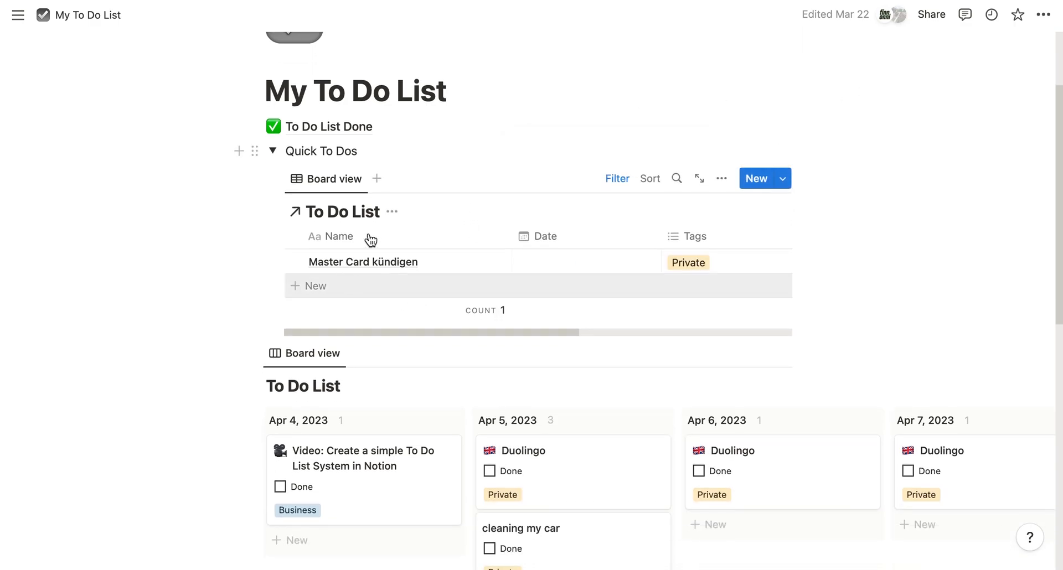
pyautogui.scroll(-5, 512, 302)
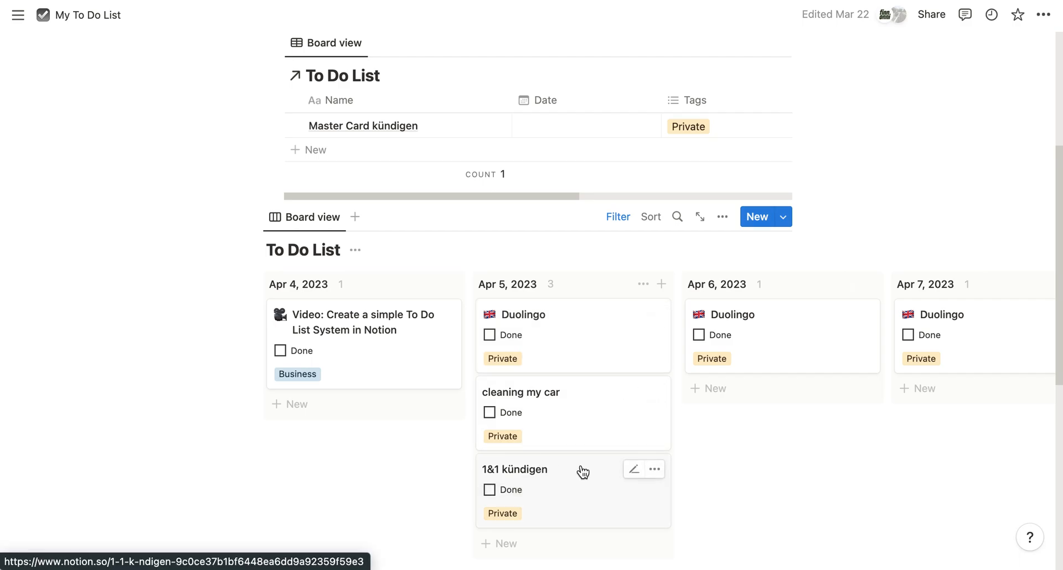
# Open the "1&1 kündigen" card in side peek, clear its date and close the peek.
pyautogui.click(633, 471)
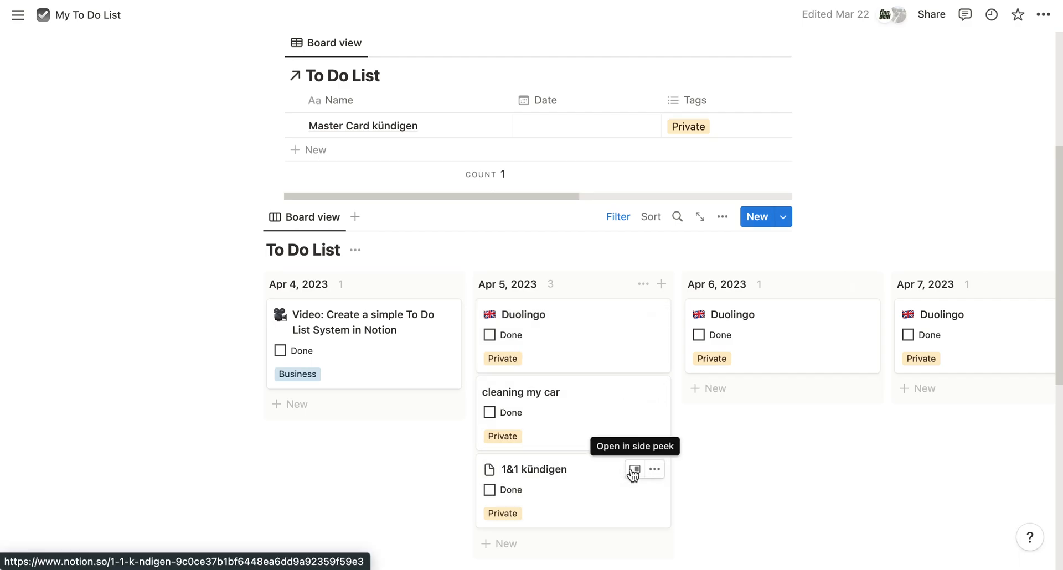
pyautogui.click(635, 471)
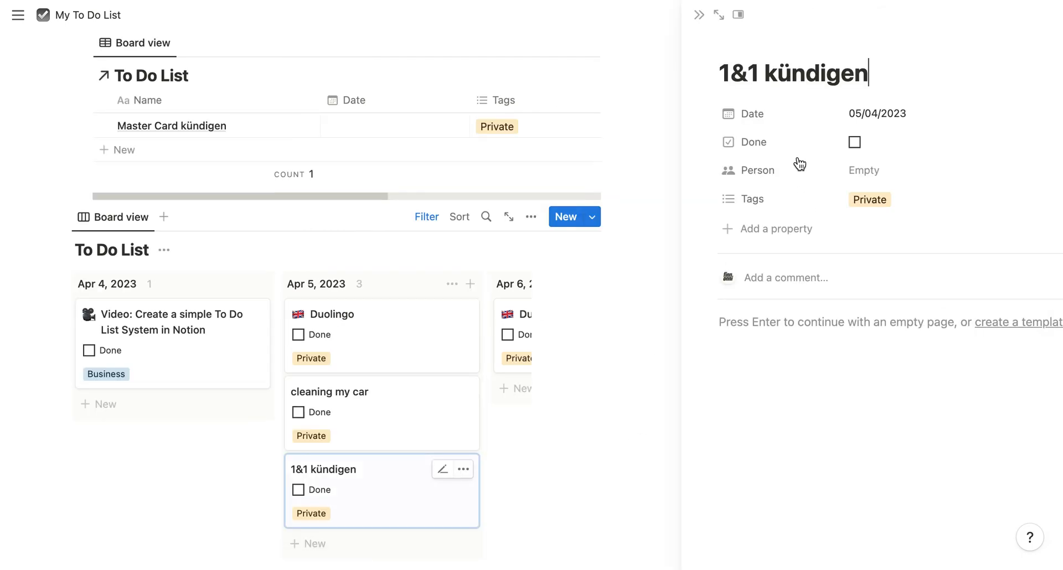
pyautogui.click(748, 112)
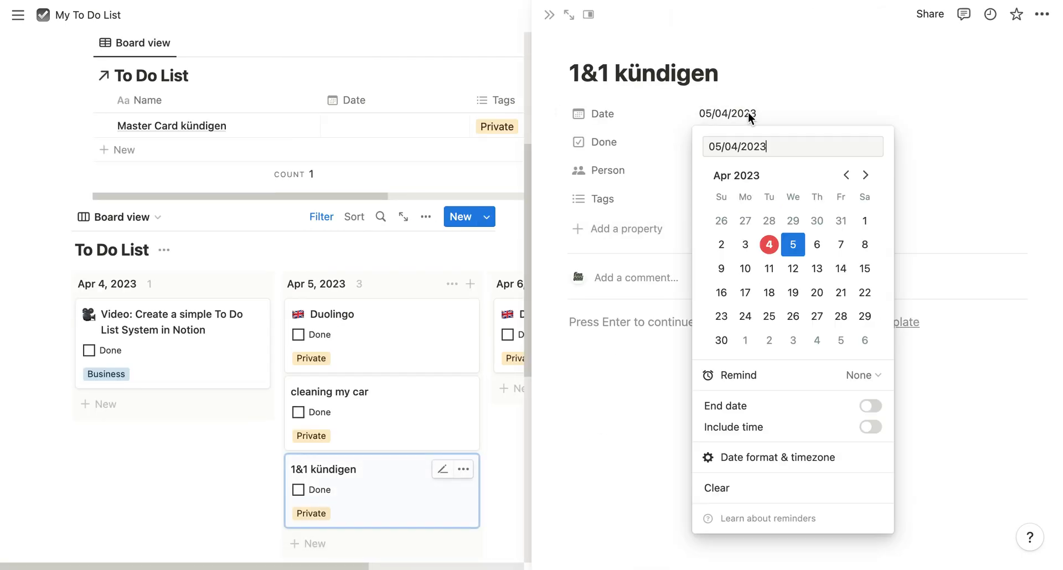
pyautogui.click(732, 487)
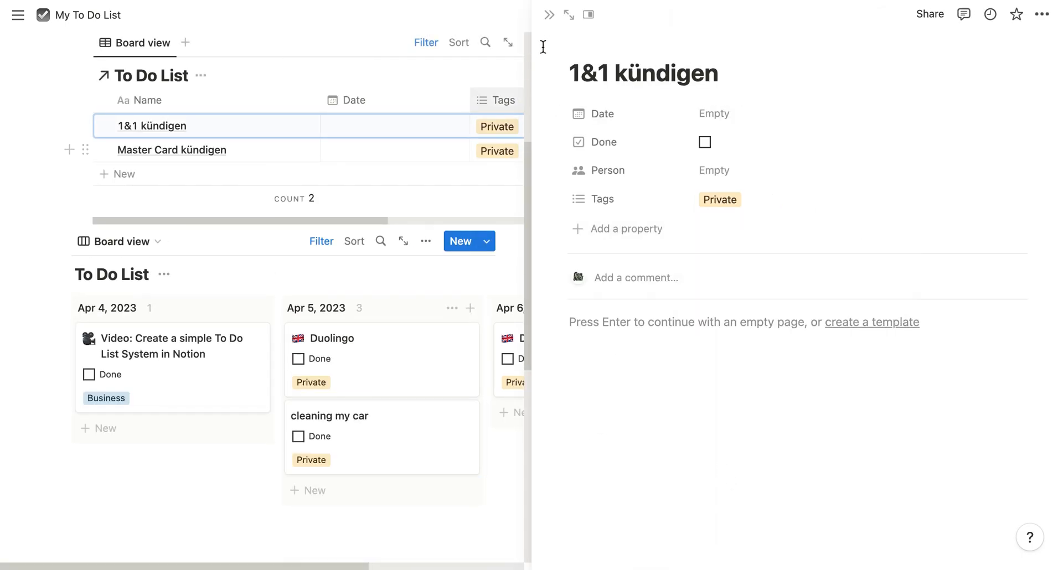
pyautogui.click(480, 263)
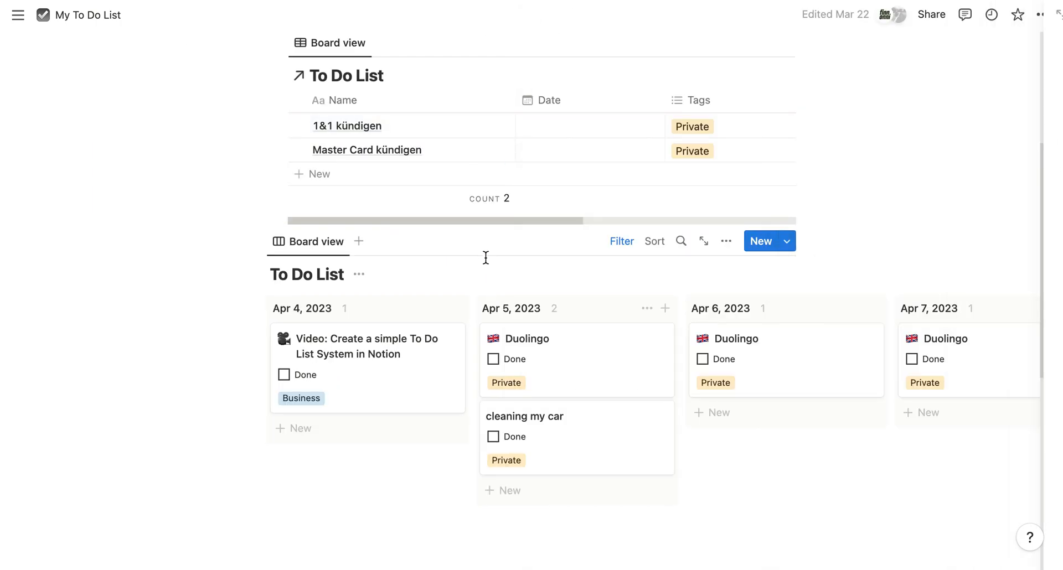
# Look through the board's date groups and the undated tasks in Quick To Dos.
pyautogui.scroll(1, 565, 245)
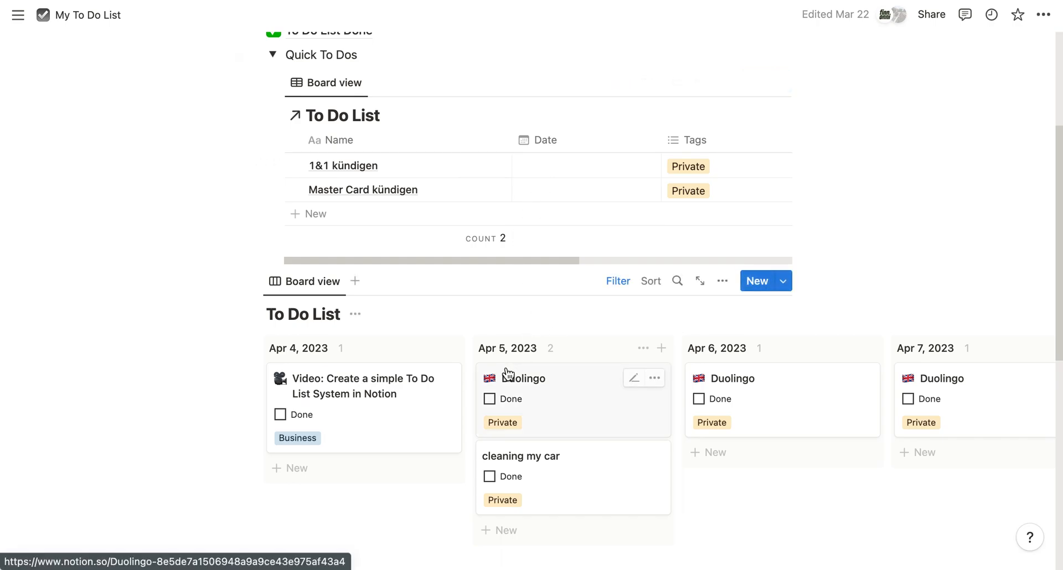
pyautogui.scroll(-1, 507, 374)
pyautogui.hscroll(2, 590, 364)
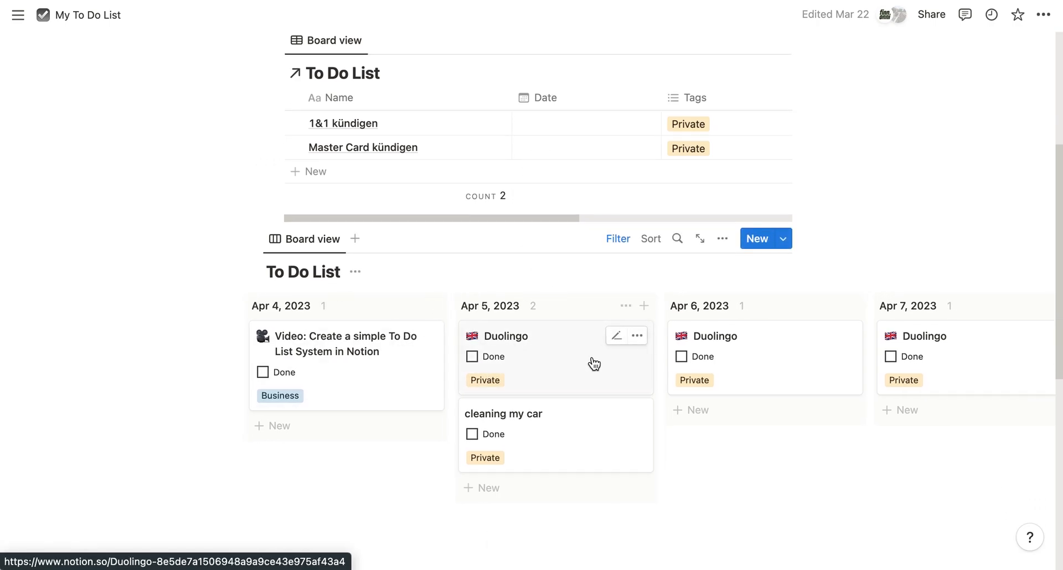
pyautogui.hscroll(5, 594, 364)
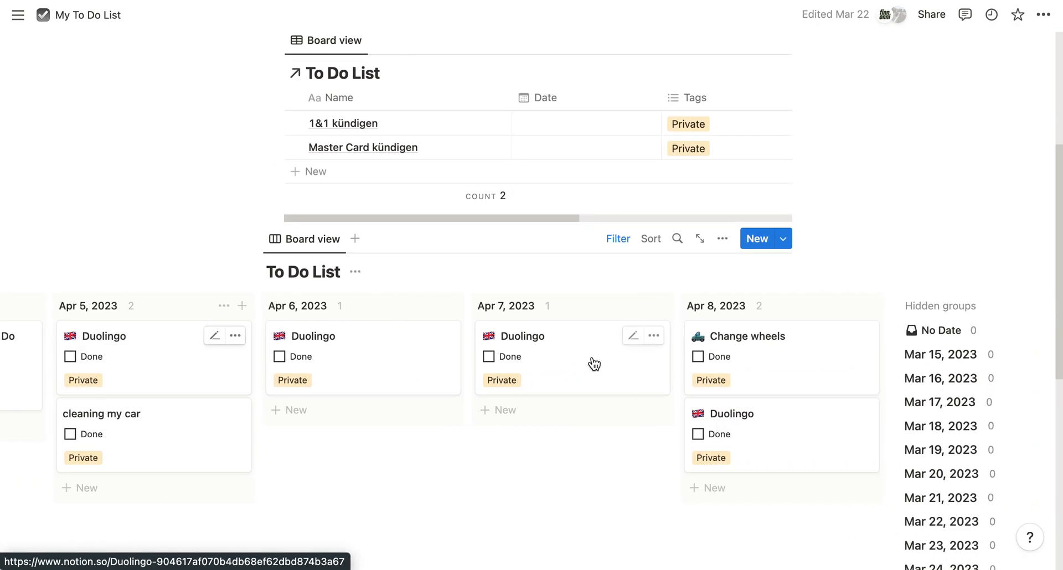
pyautogui.hscroll(-5, 489, 339)
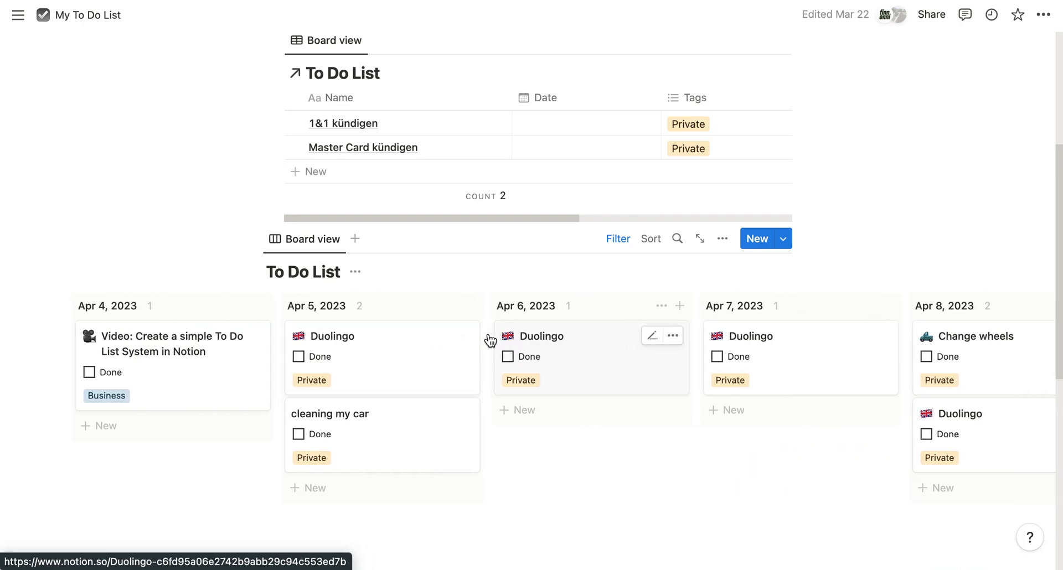
pyautogui.scroll(5, 562, 343)
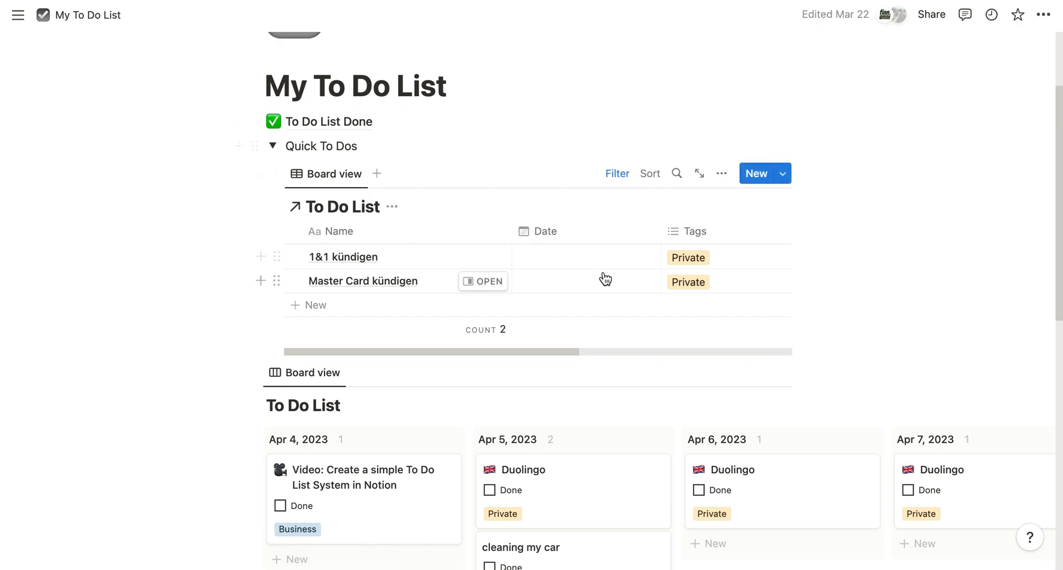
# Mark the "Video: Create a simple To Do List System in Notion" card as done and open the To Do List Done page.
pyautogui.scroll(-3, 512, 346)
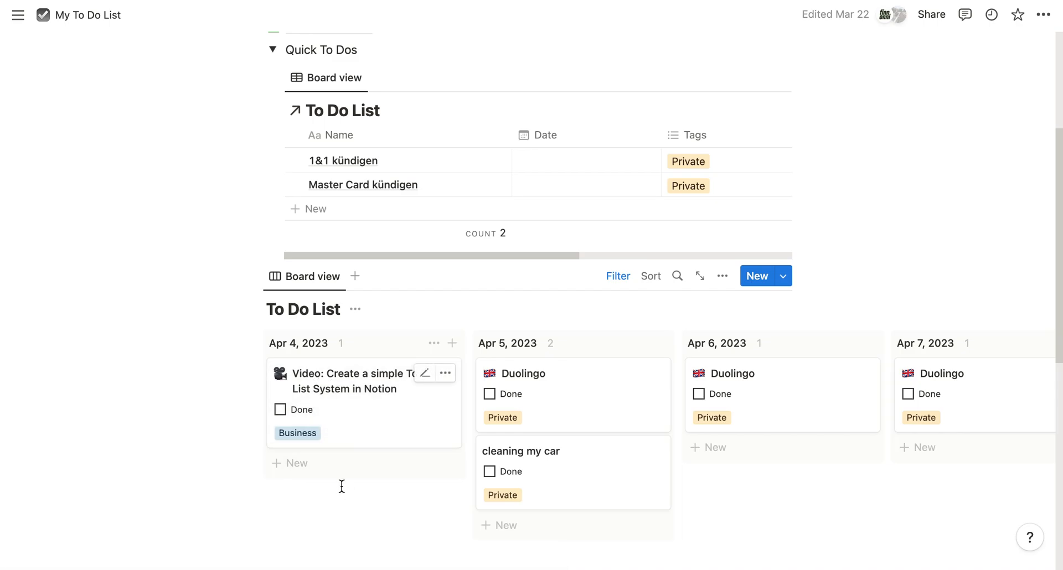
pyautogui.click(281, 412)
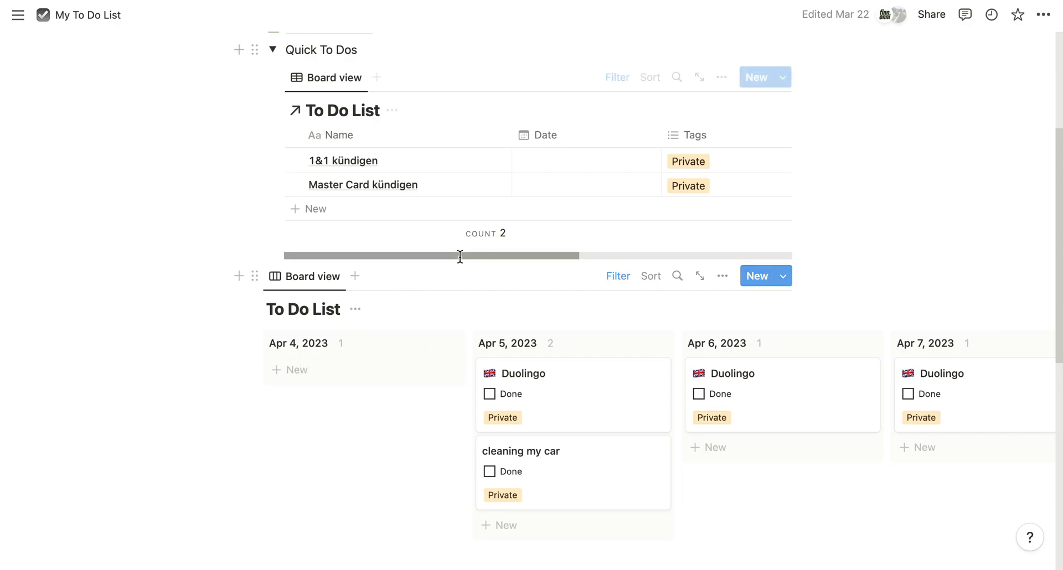
pyautogui.scroll(4, 459, 257)
pyautogui.click(331, 217)
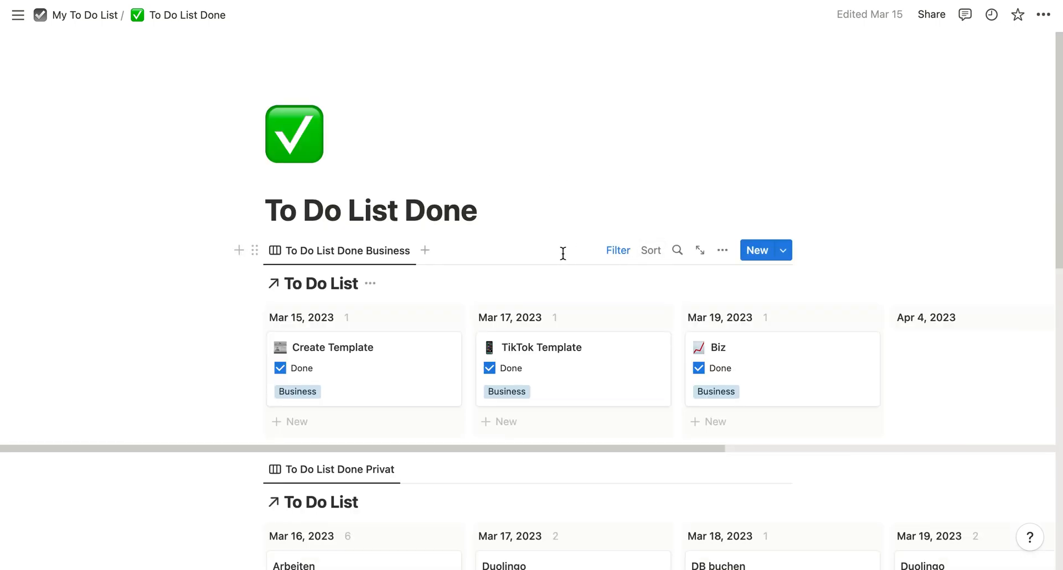
# Examine the completed tasks on the Business and Privat boards, and return to the My To Do List page.
pyautogui.scroll(-2, 562, 253)
pyautogui.scroll(-1, 564, 260)
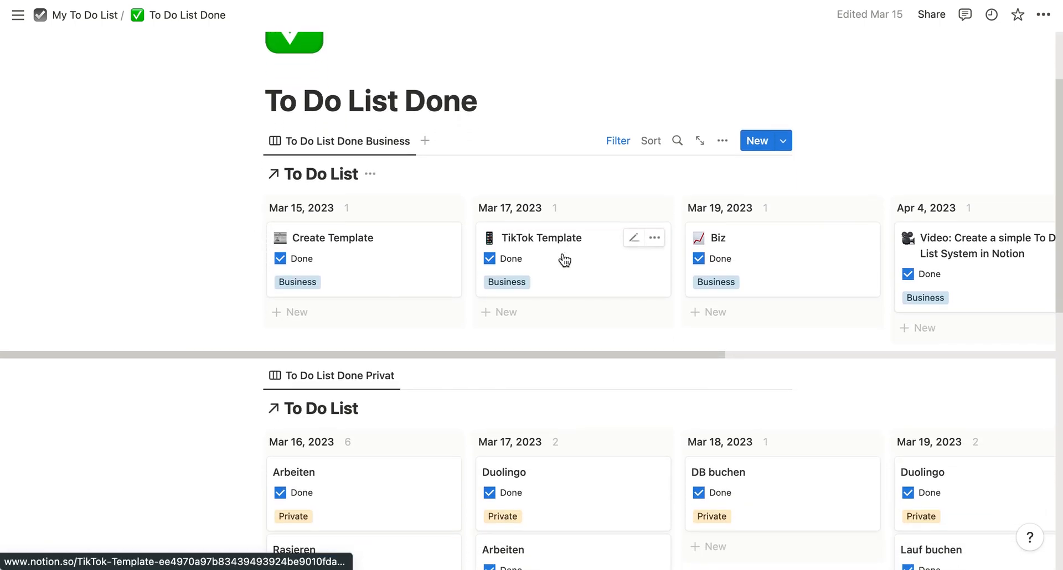
pyautogui.scroll(-5, 563, 258)
pyautogui.scroll(6, 563, 258)
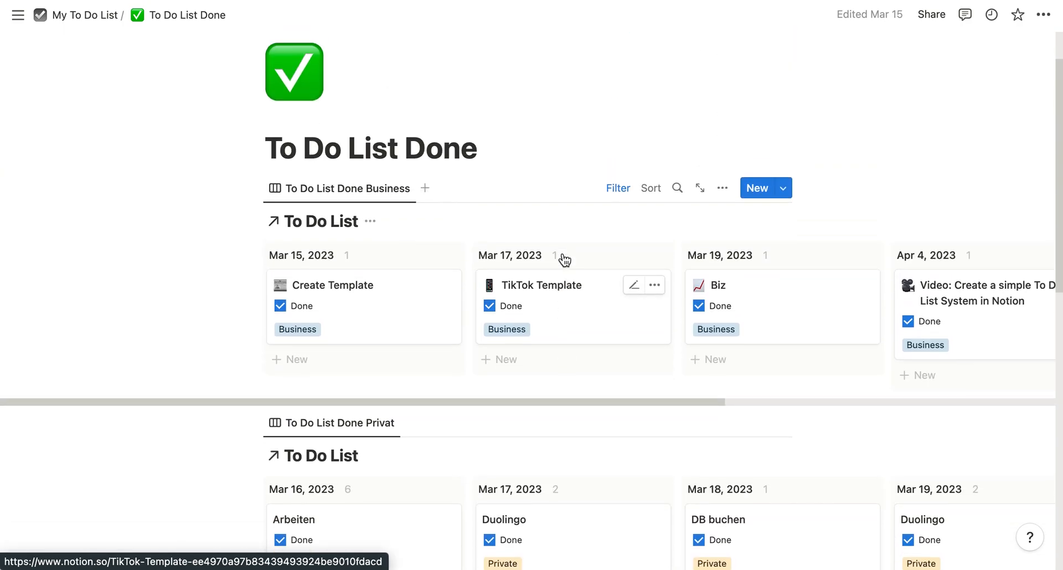
pyautogui.hscroll(4, 668, 341)
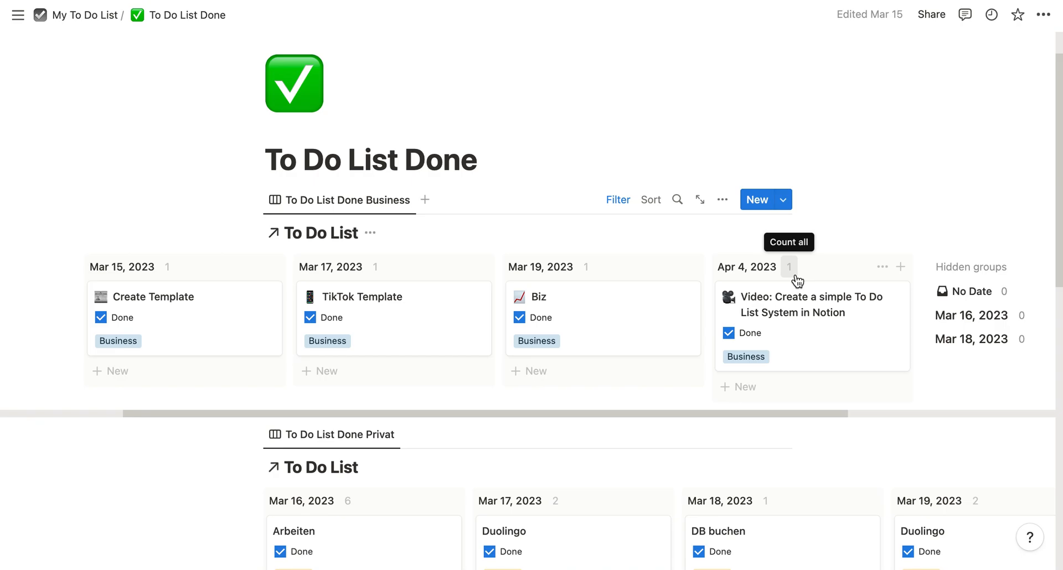
pyautogui.hscroll(-4, 768, 336)
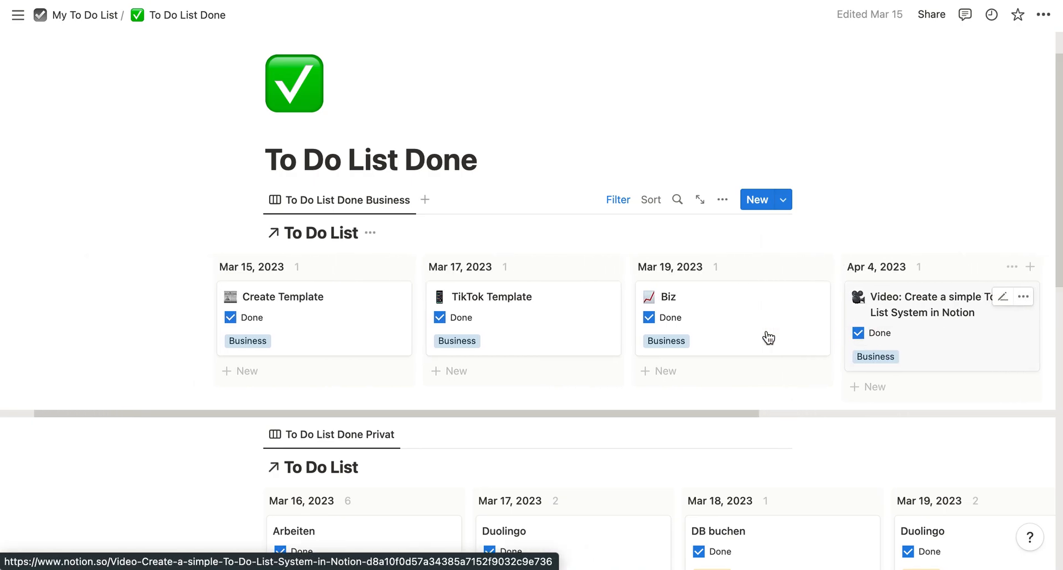
pyautogui.scroll(-2, 768, 338)
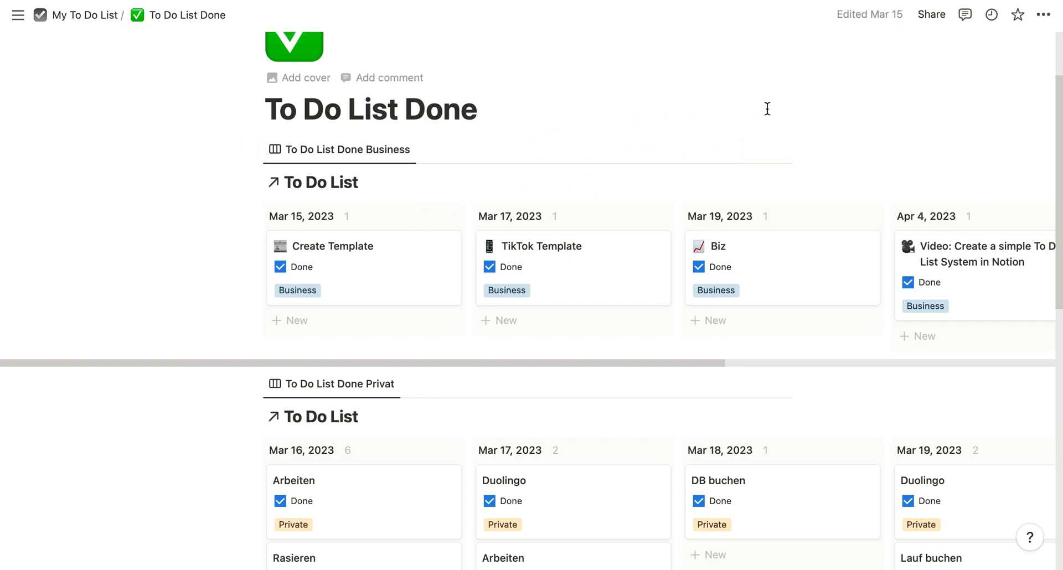
pyautogui.scroll(-5, 733, 336)
pyautogui.hscroll(3, 737, 344)
pyautogui.hscroll(3, 735, 345)
pyautogui.hscroll(-6, 734, 344)
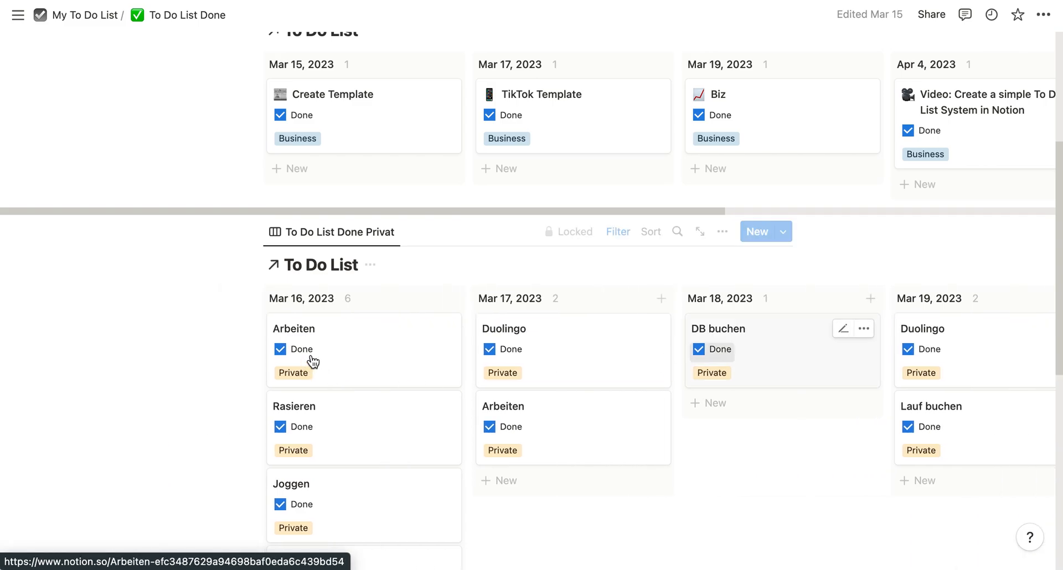
pyautogui.scroll(4, 629, 354)
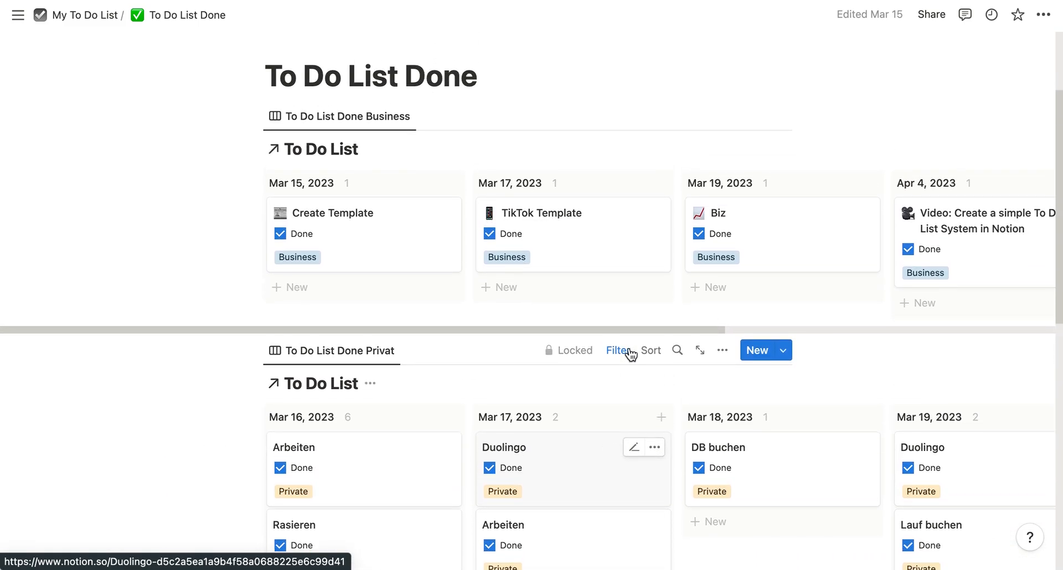
pyautogui.scroll(4, 630, 355)
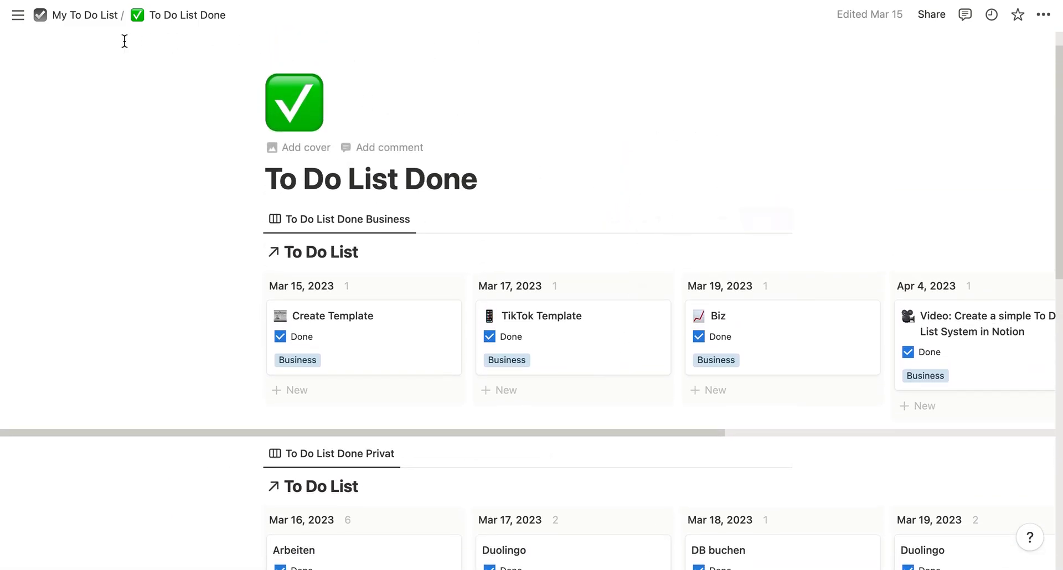
pyautogui.click(82, 21)
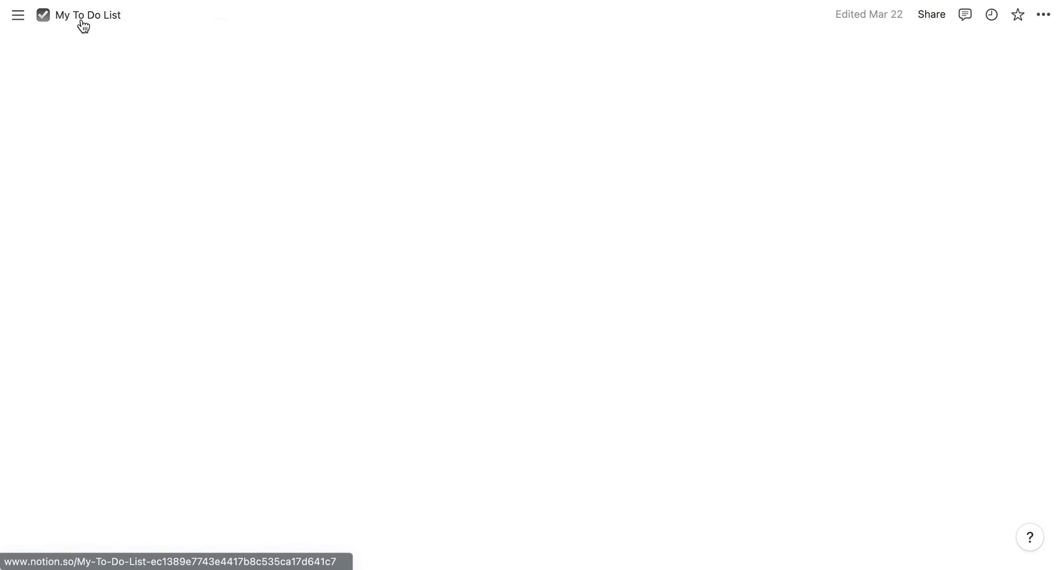
# Show the active filters of the To Do List board below Quick To Dos and look over both task lists.
pyautogui.scroll(-6, 865, 192)
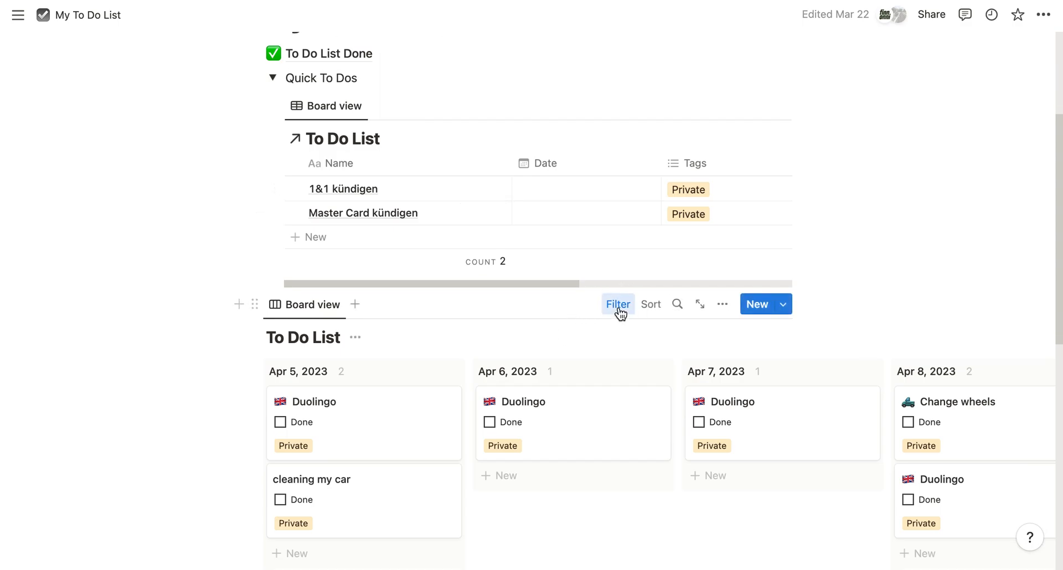
pyautogui.click(617, 304)
pyautogui.scroll(-2, 569, 365)
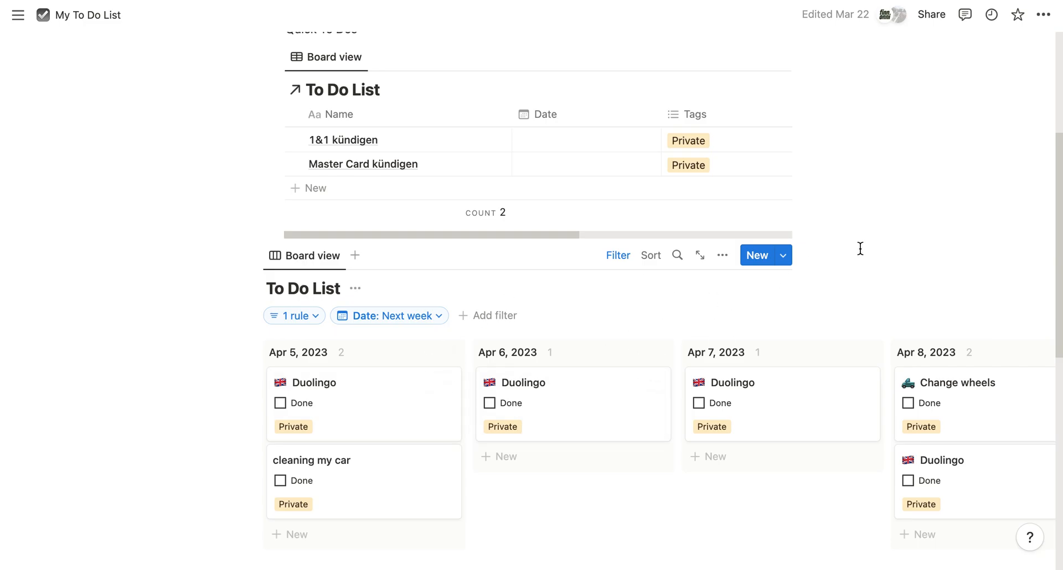
pyautogui.scroll(-1, 873, 244)
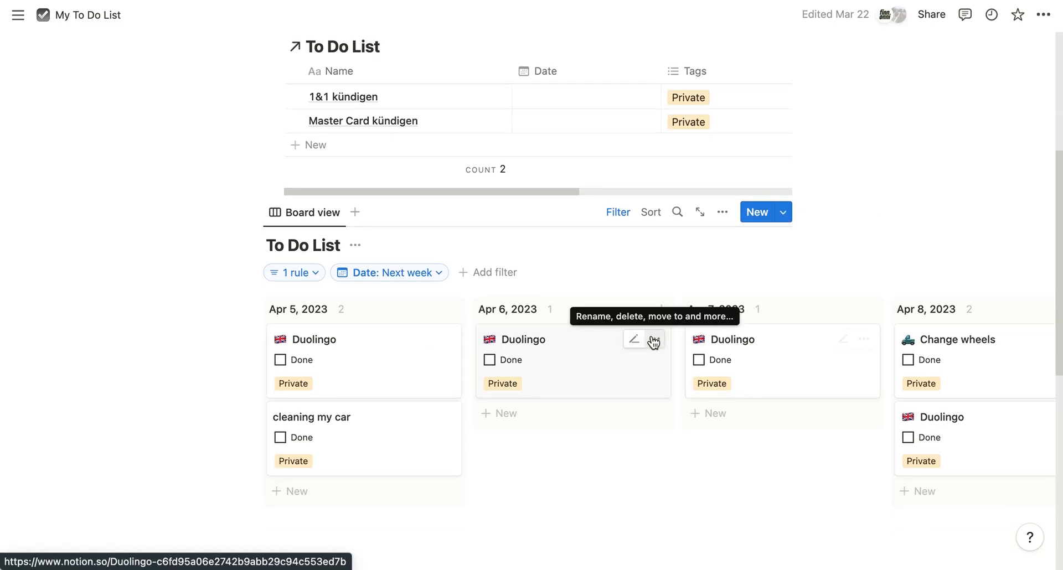
pyautogui.scroll(1, 579, 343)
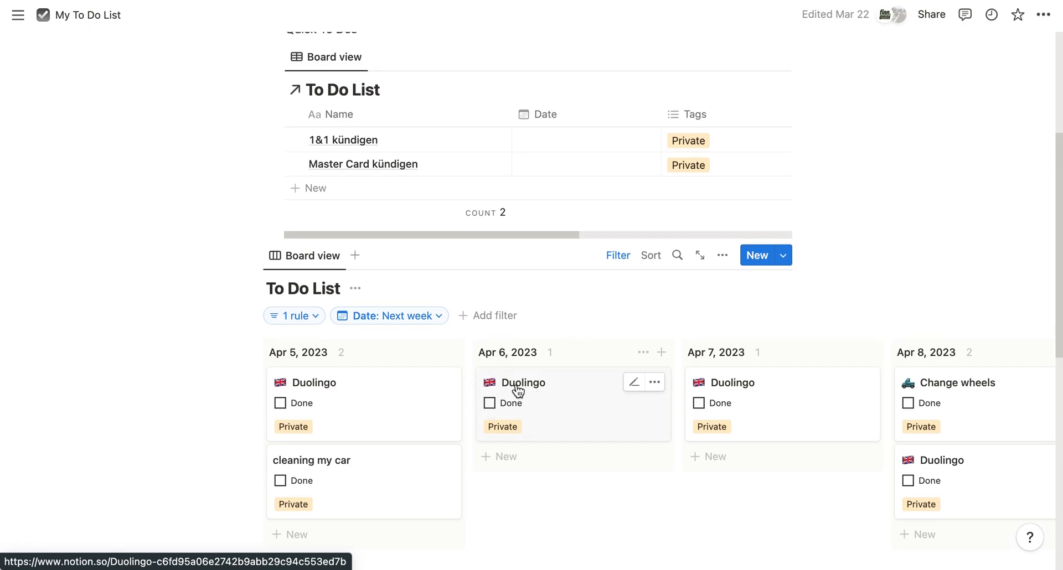
pyautogui.scroll(3, 775, 207)
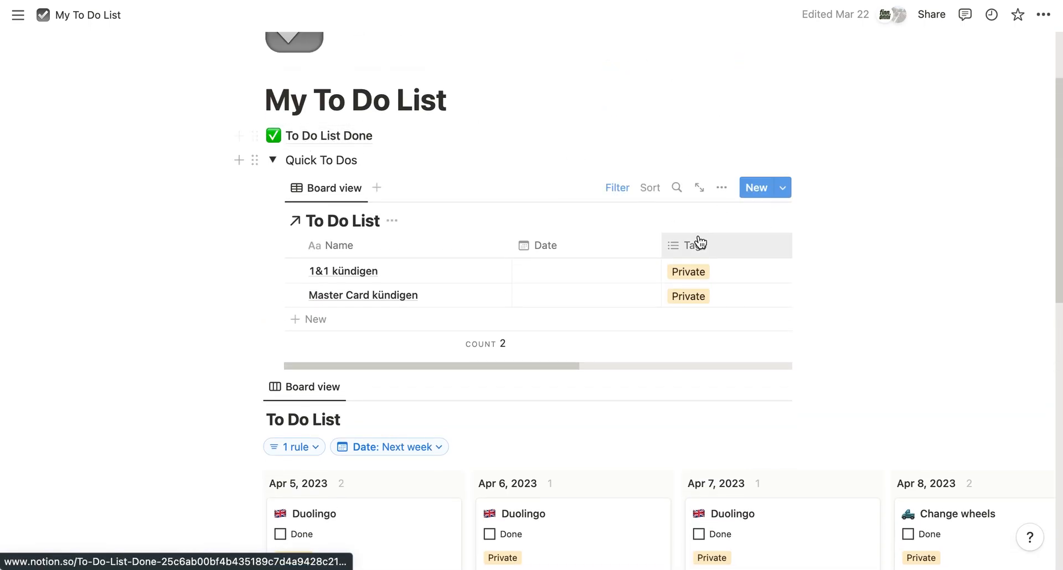
# Inspect the one-rule filter on the dated To Do List board, close it and look through the board's date groups.
pyautogui.scroll(-4, 697, 239)
pyautogui.scroll(-1, 699, 235)
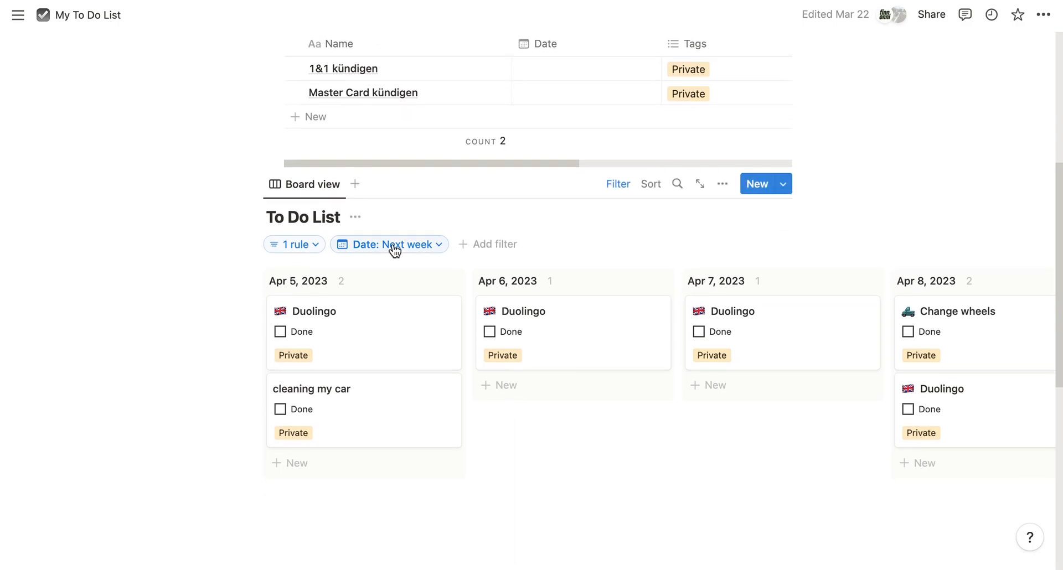
pyautogui.scroll(-1, 363, 275)
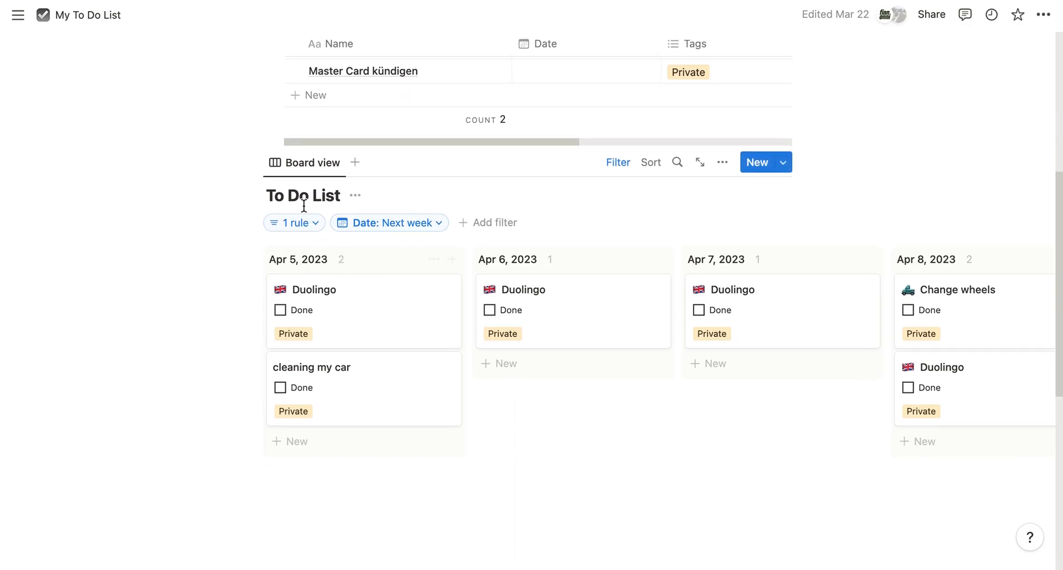
pyautogui.click(316, 231)
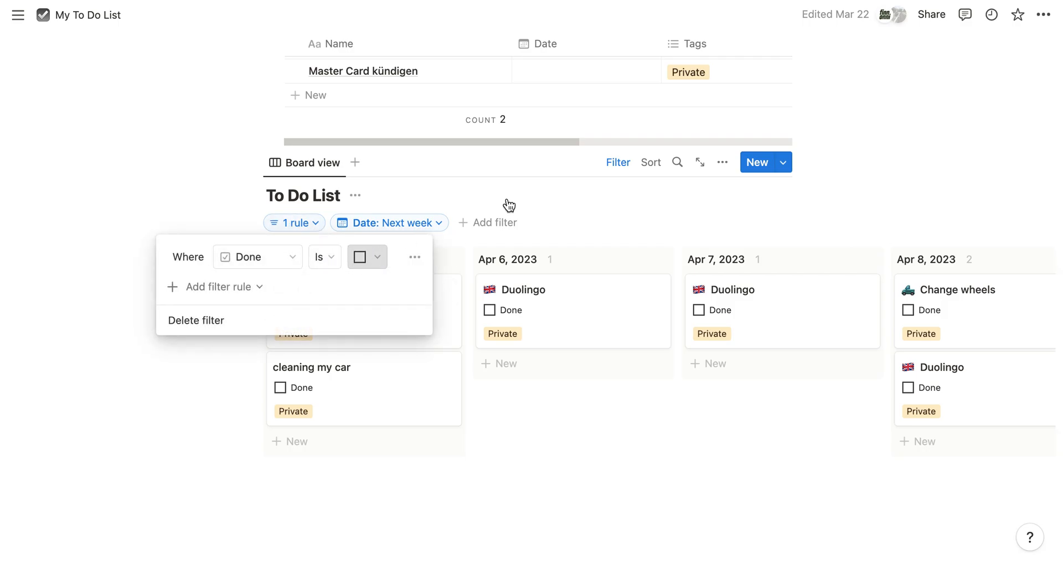
pyautogui.click(892, 131)
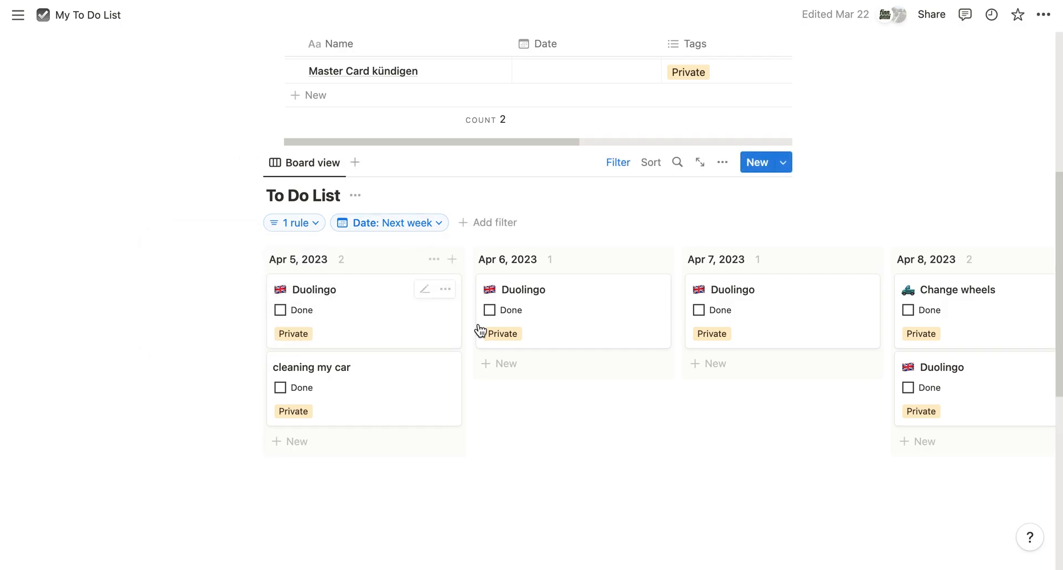
pyautogui.hscroll(10, 492, 380)
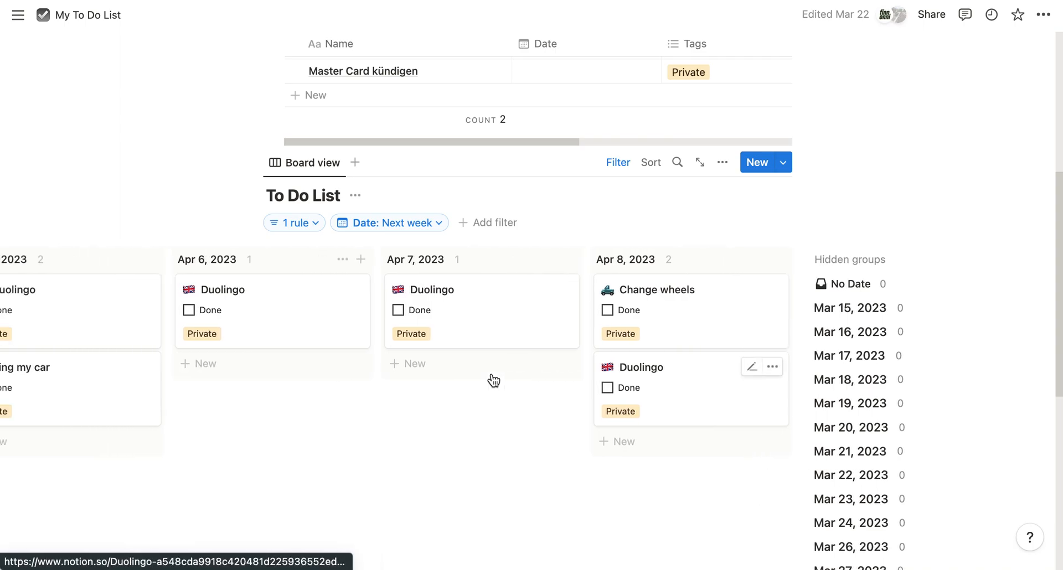
pyautogui.hscroll(-4, 493, 380)
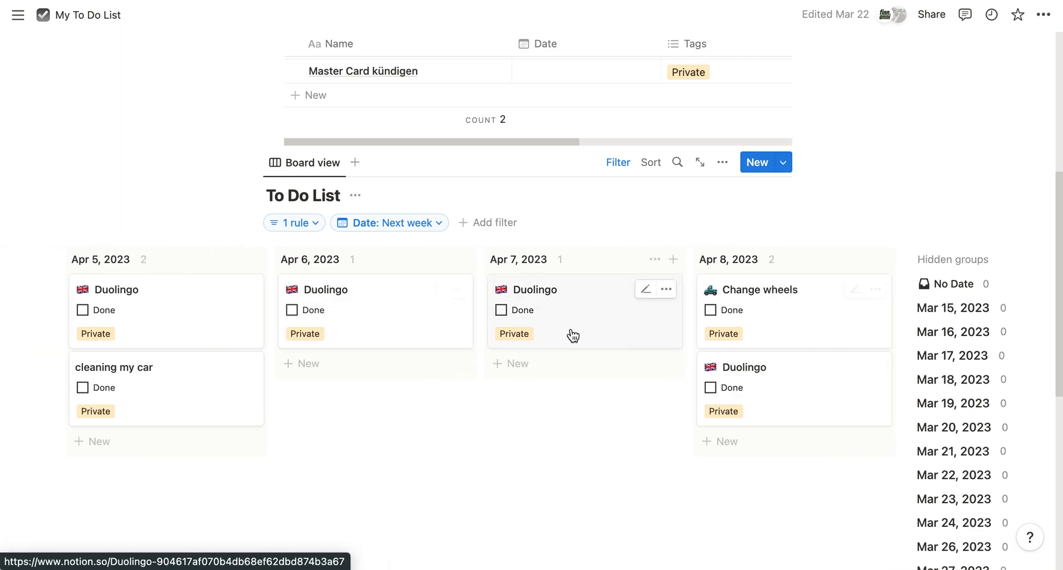
pyautogui.hscroll(-5, 572, 335)
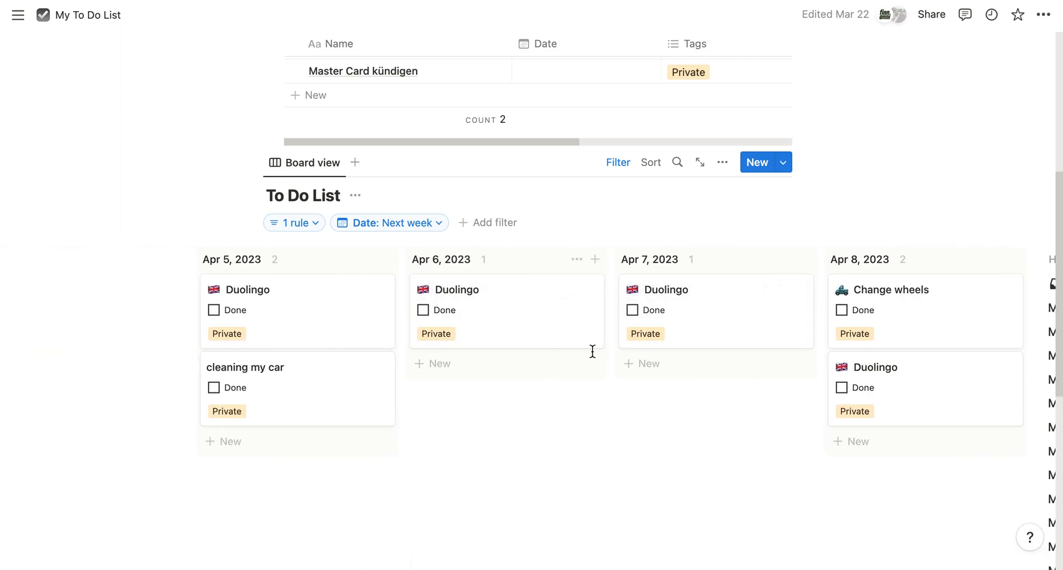
# Show the Quick To Dos table's filters, inspect its one-rule filter and close it.
pyautogui.scroll(5, 596, 352)
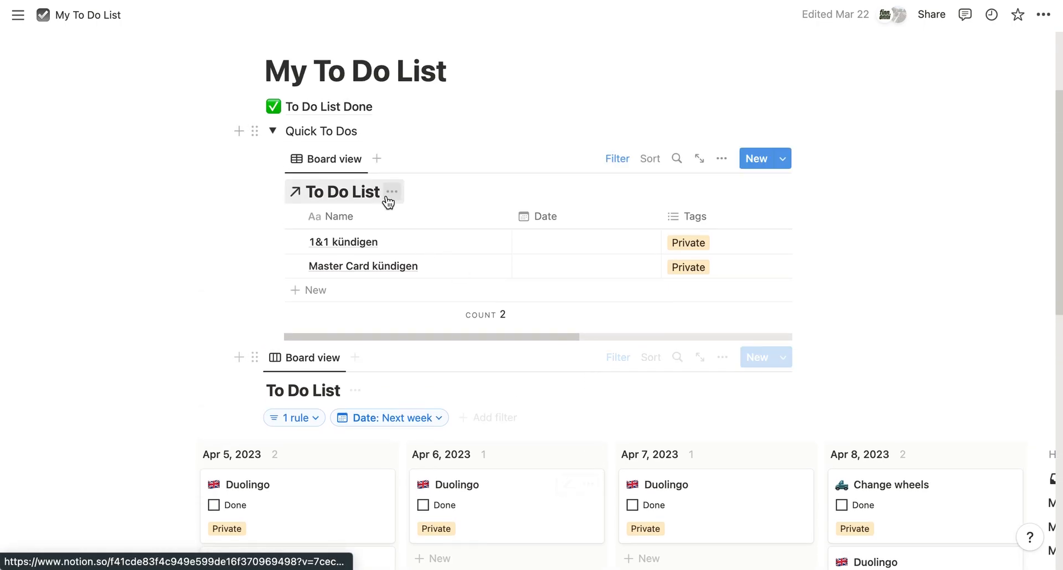
pyautogui.click(609, 160)
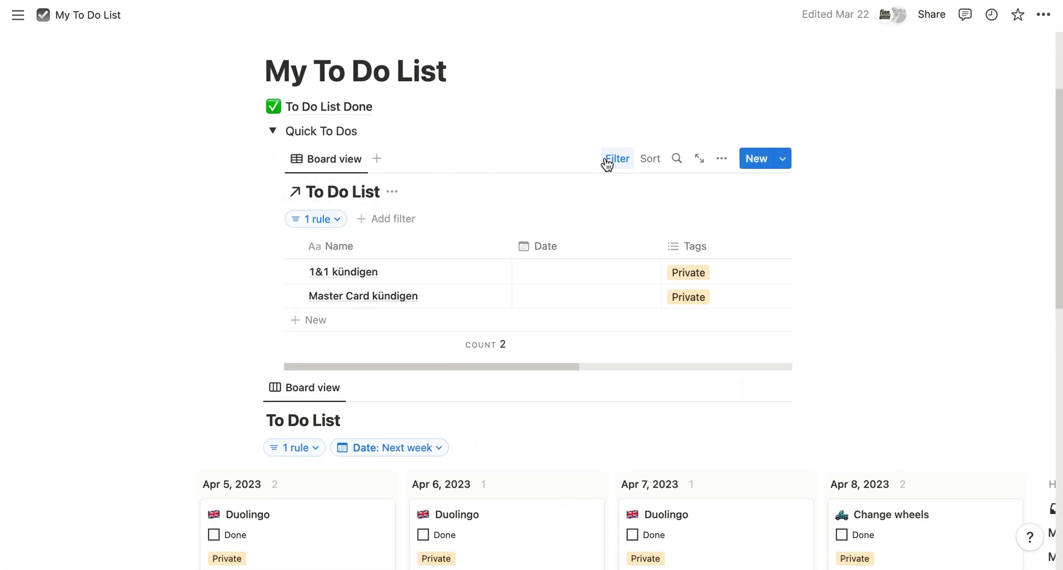
pyautogui.click(334, 220)
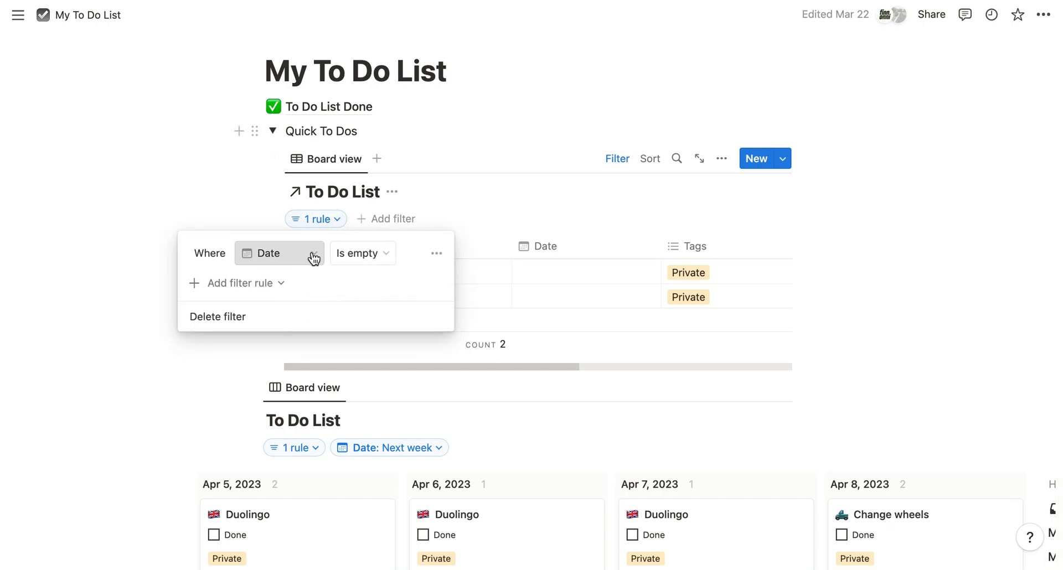
pyautogui.click(825, 214)
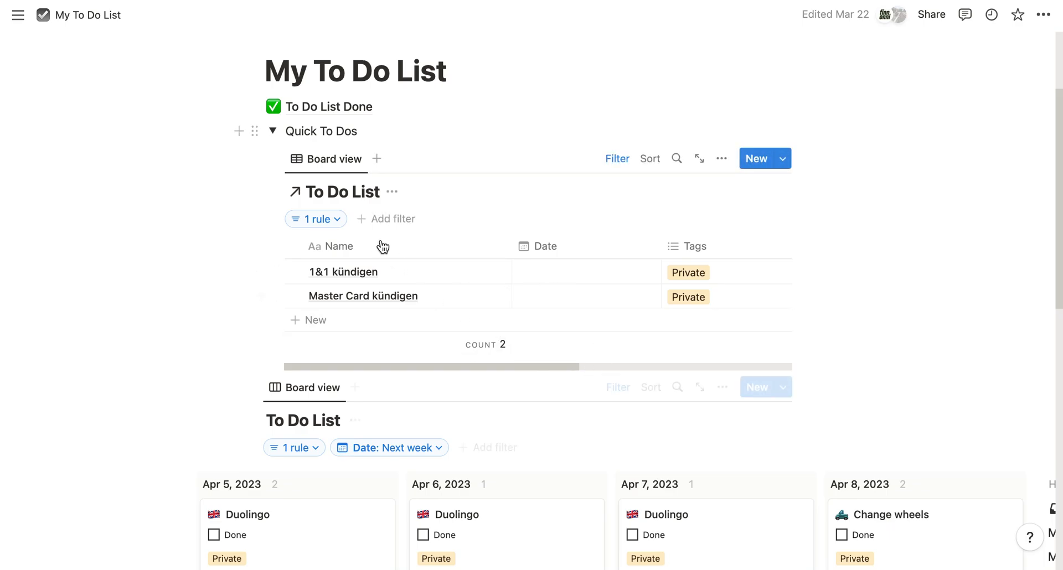
# Open the To Do List Done page, show the Business board's filters and inspect its Done filter.
pyautogui.scroll(2, 512, 331)
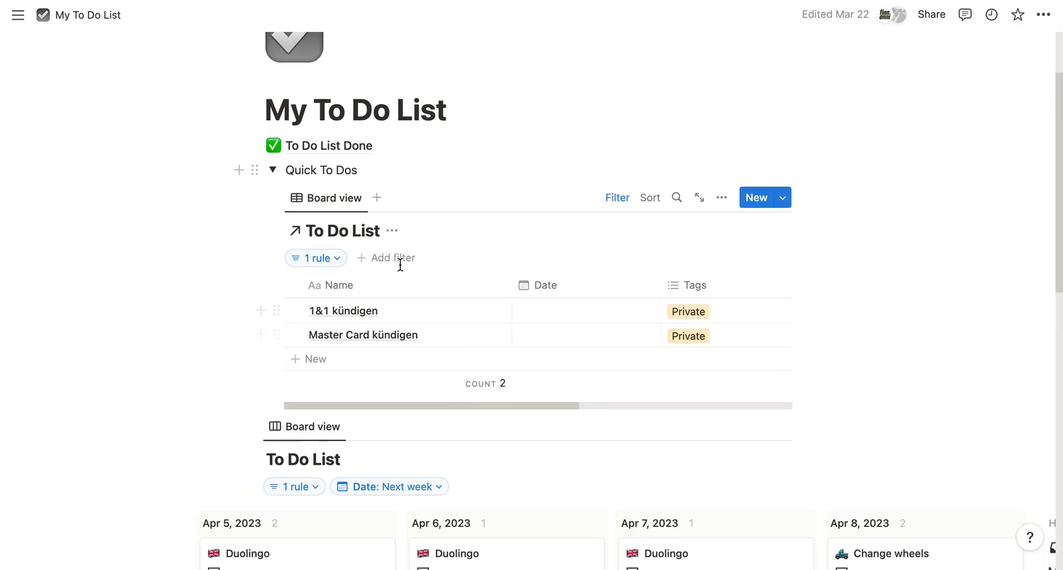
pyautogui.click(343, 153)
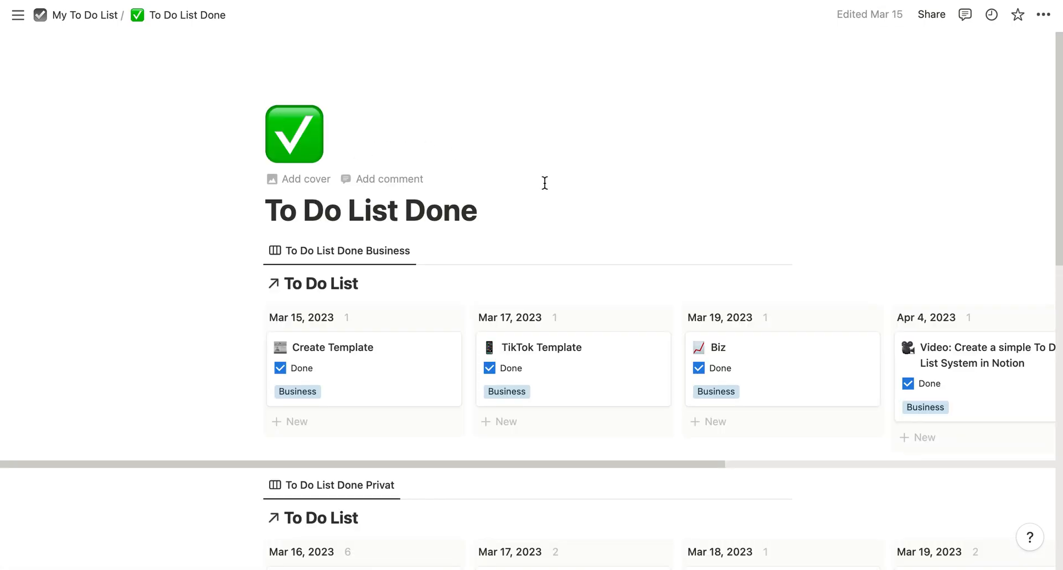
pyautogui.scroll(-3, 725, 195)
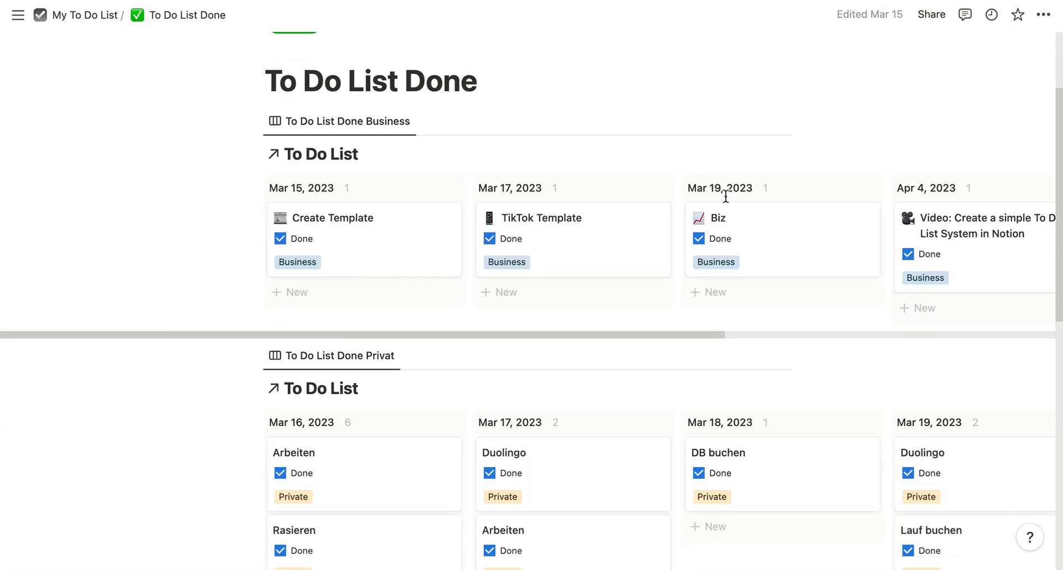
pyautogui.click(620, 152)
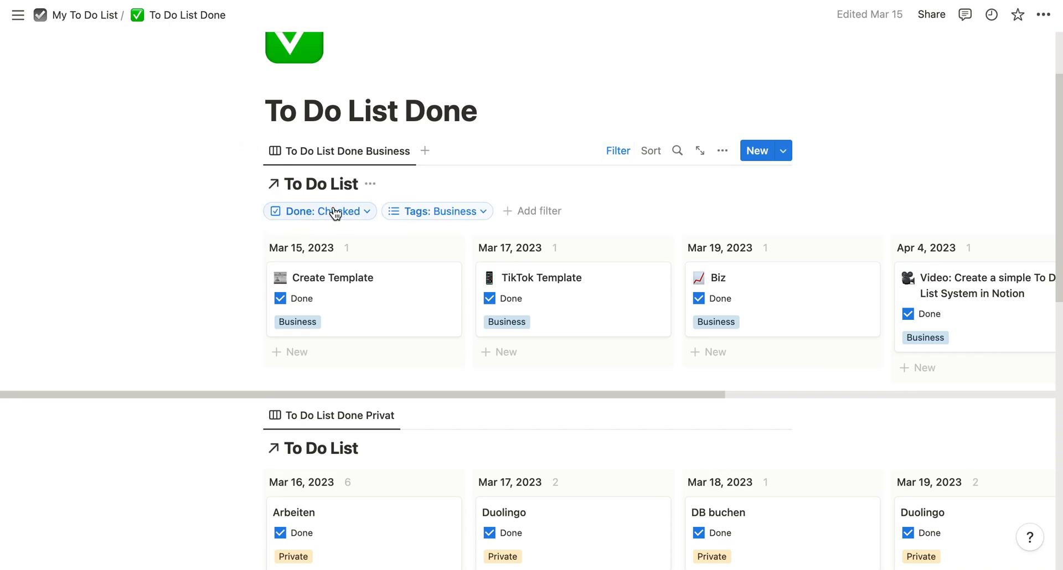
pyautogui.click(357, 213)
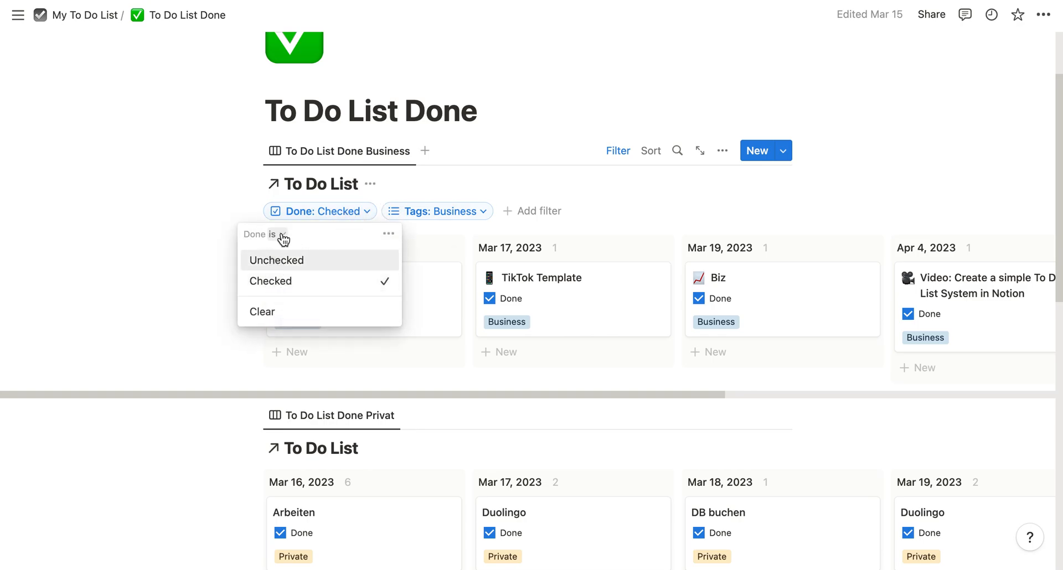
pyautogui.click(582, 95)
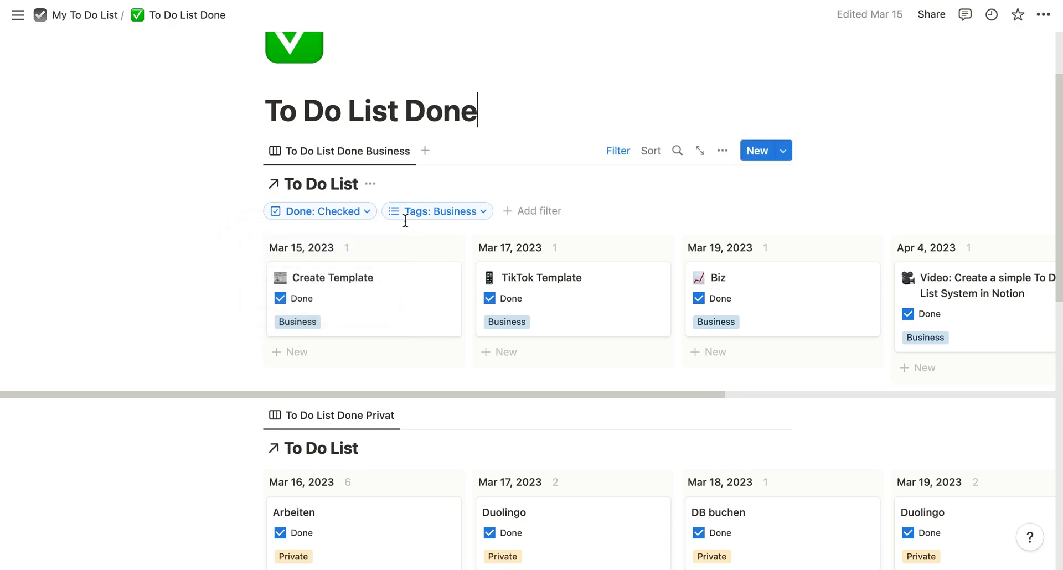
# Show the Privat board's filters, inspect its Tags and Done filters, and return to the My To Do List page.
pyautogui.scroll(-5, 470, 286)
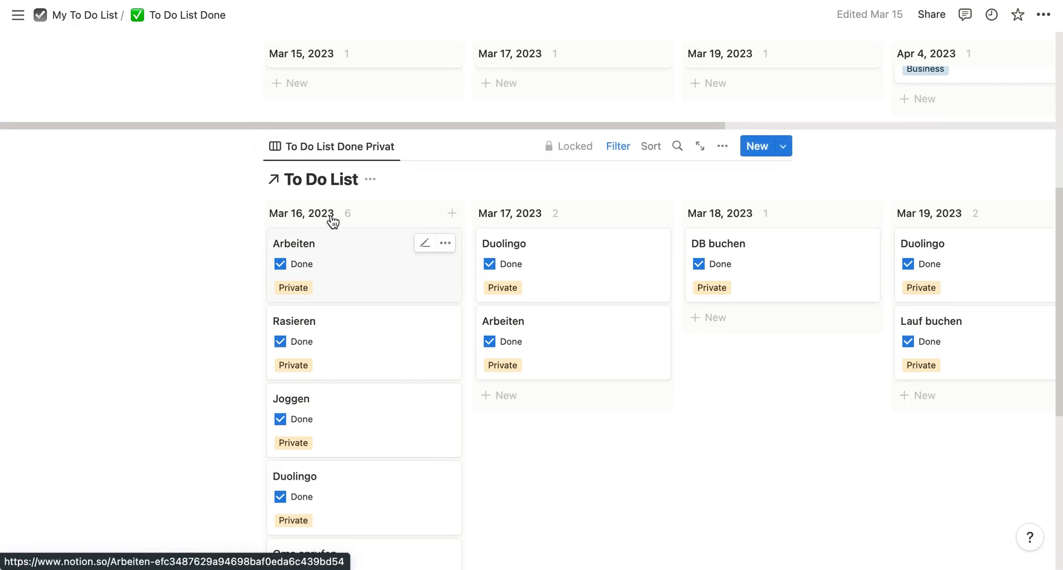
pyautogui.click(607, 148)
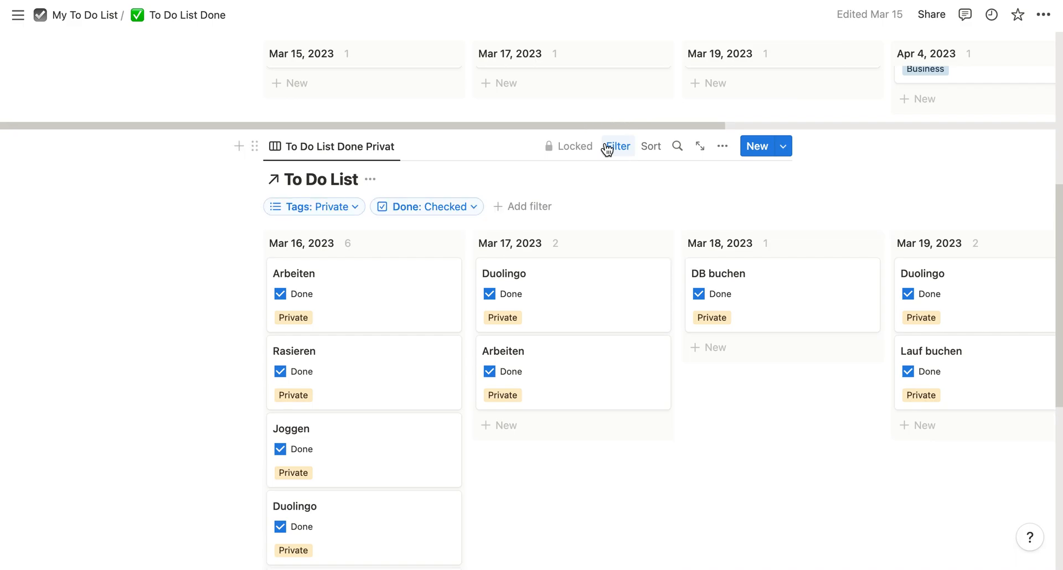
pyautogui.click(343, 210)
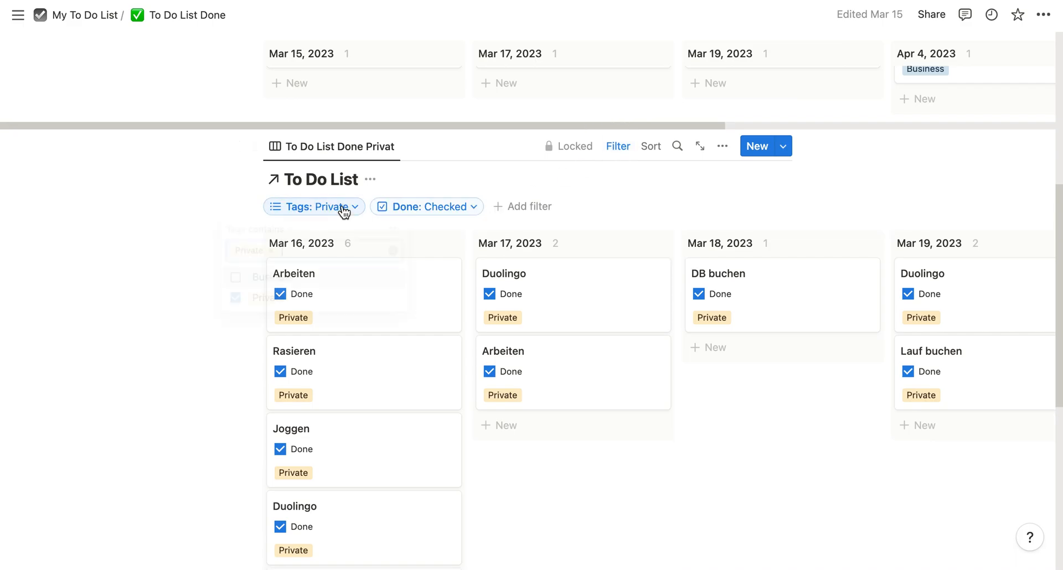
pyautogui.click(343, 210)
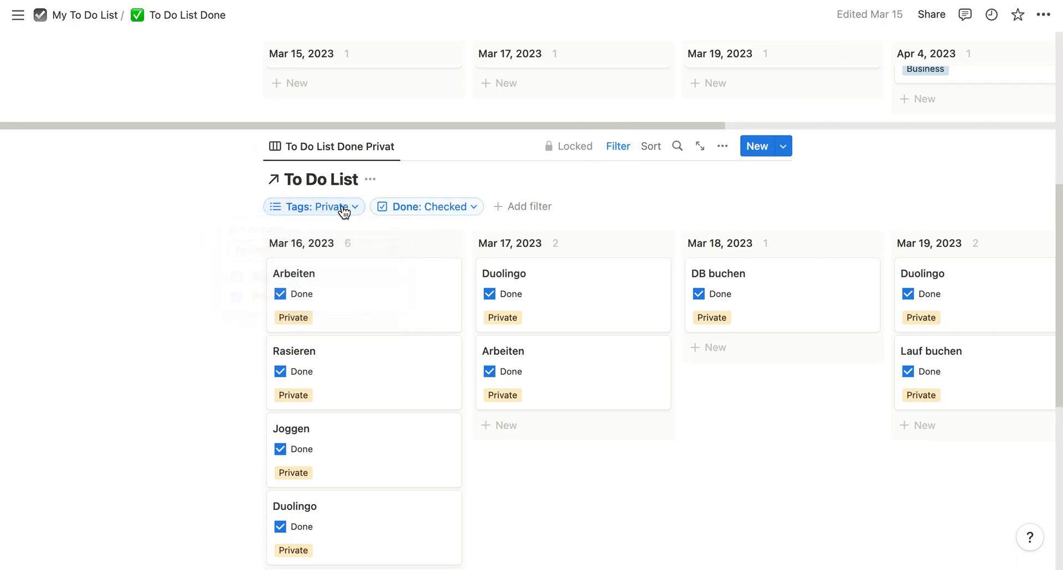
pyautogui.click(438, 213)
pyautogui.click(438, 212)
pyautogui.scroll(-1, 583, 269)
pyautogui.scroll(8, 583, 269)
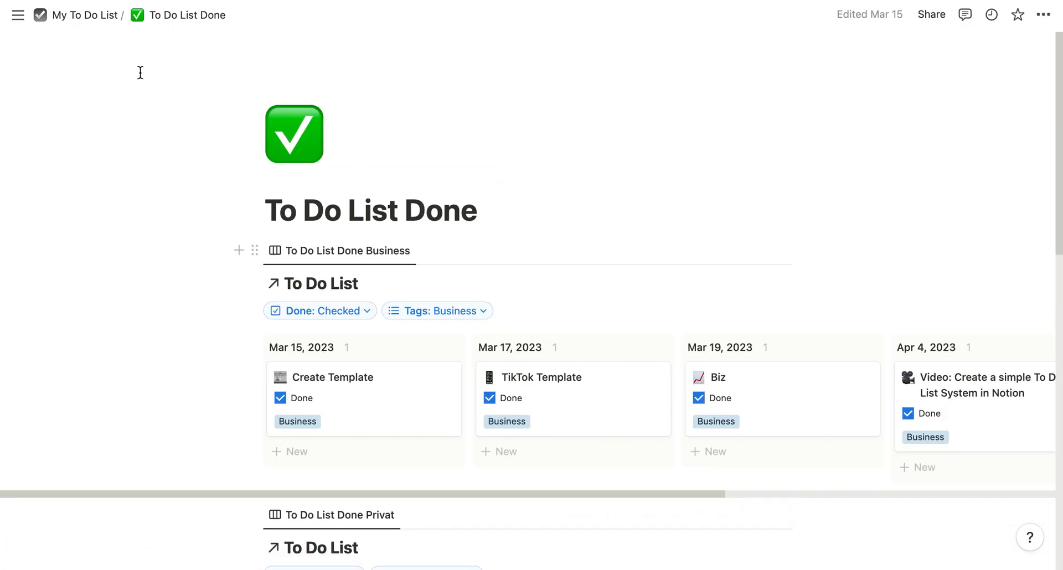
pyautogui.click(86, 17)
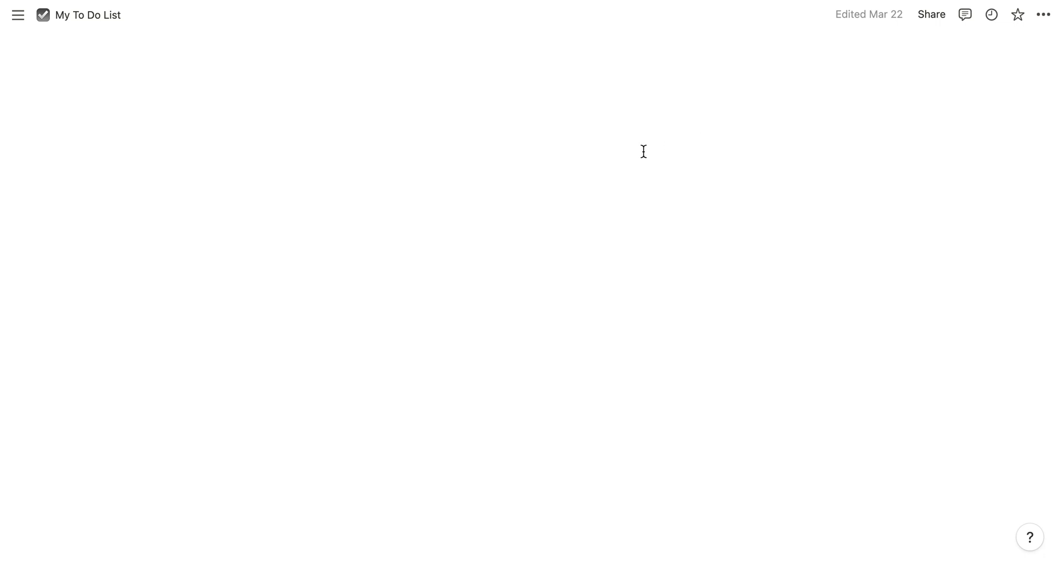